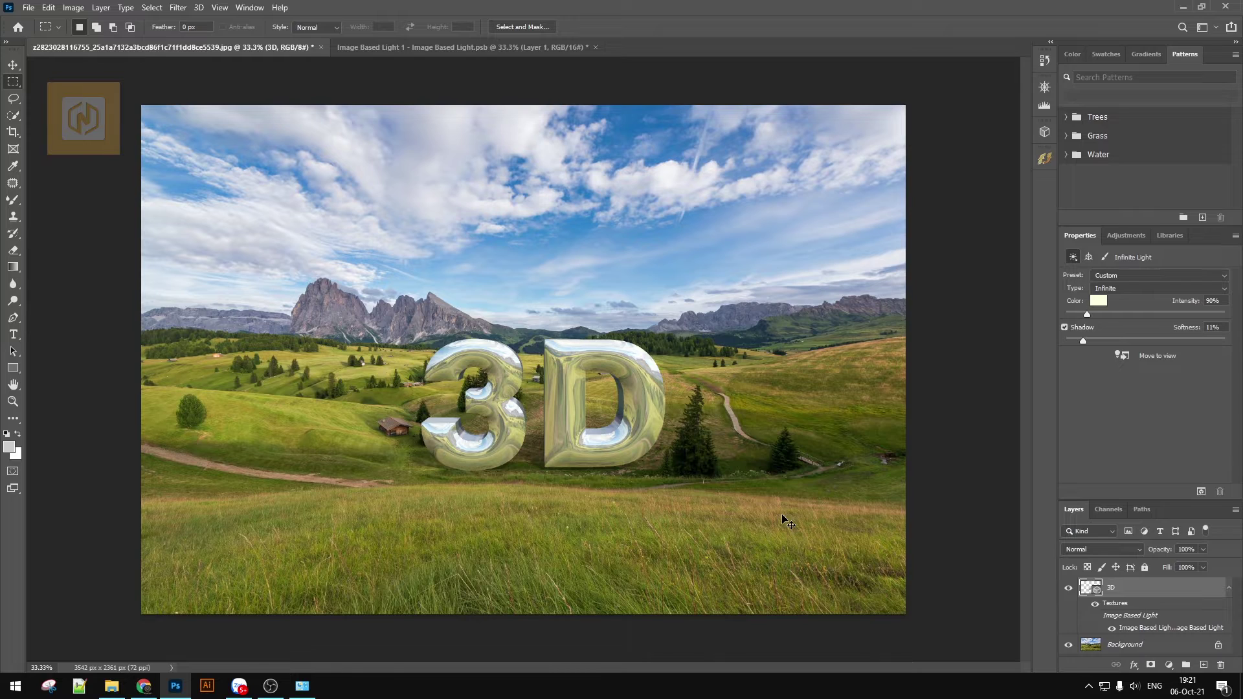
# Step: Open the grassy mountain landscape JPG (3542 × 2361 px) in a new document tab
pyautogui.hotkey('ctrl', 'o')
pyautogui.doubleClick(468, 123)
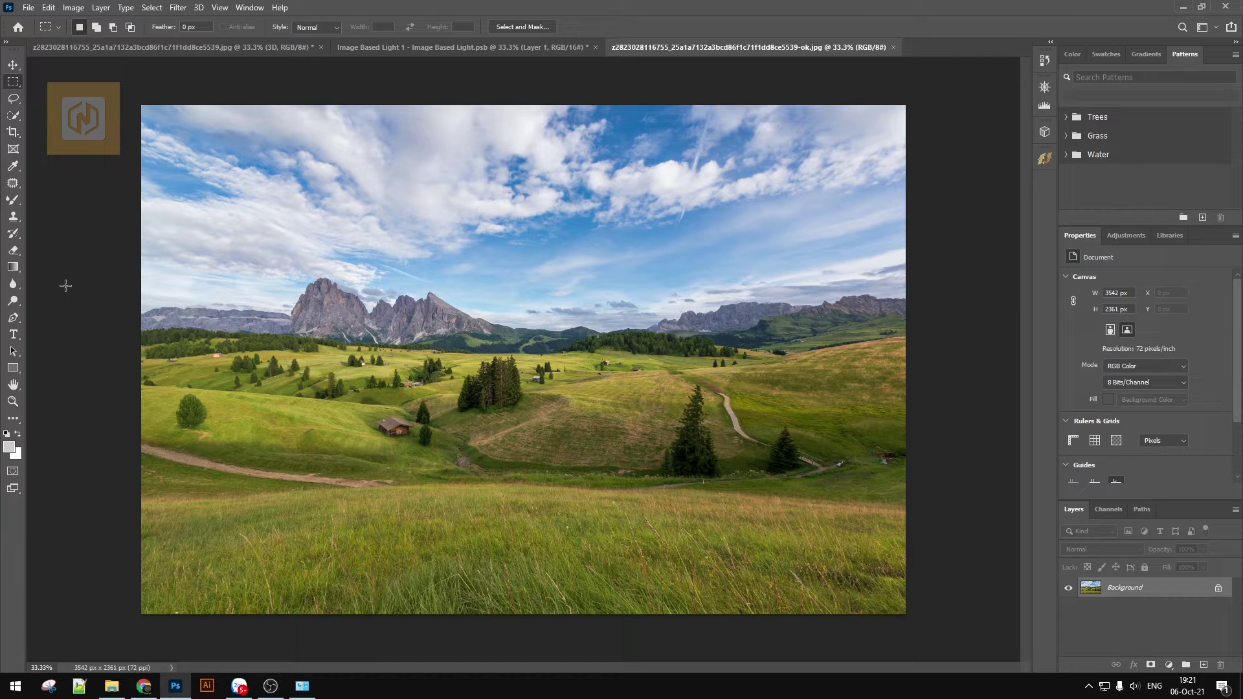
# Step: Add a '3D' type layer over the meadow
pyautogui.press('t')
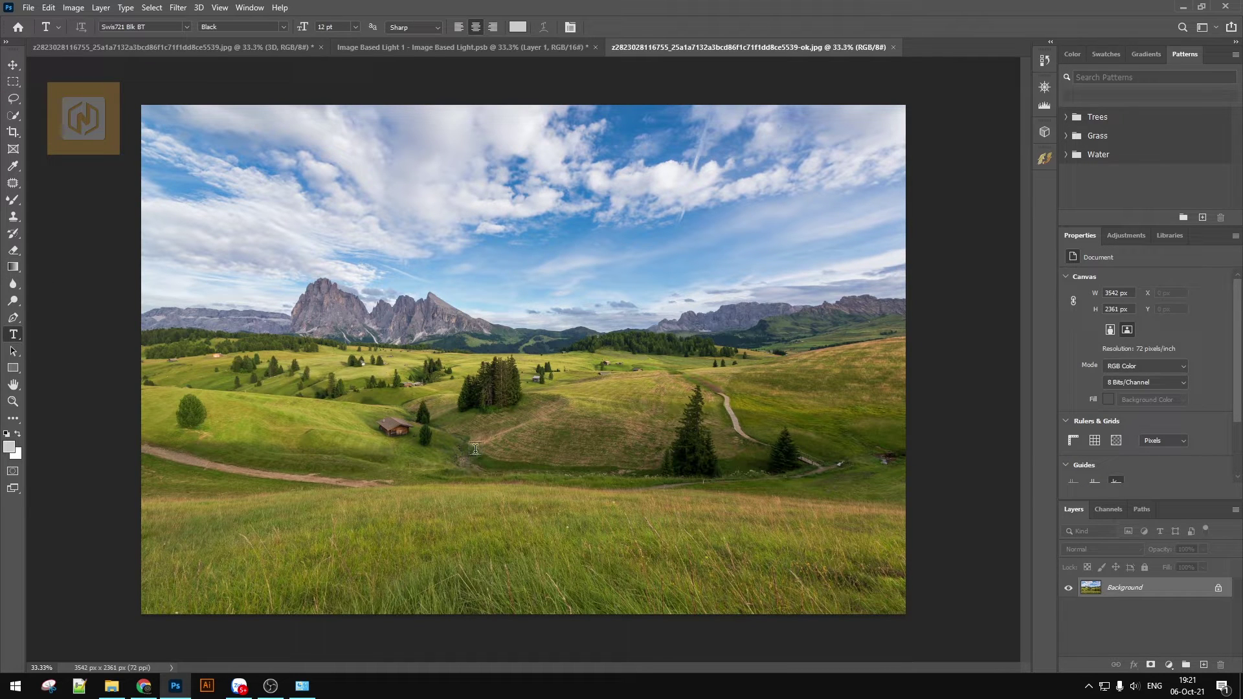
pyautogui.click(467, 453)
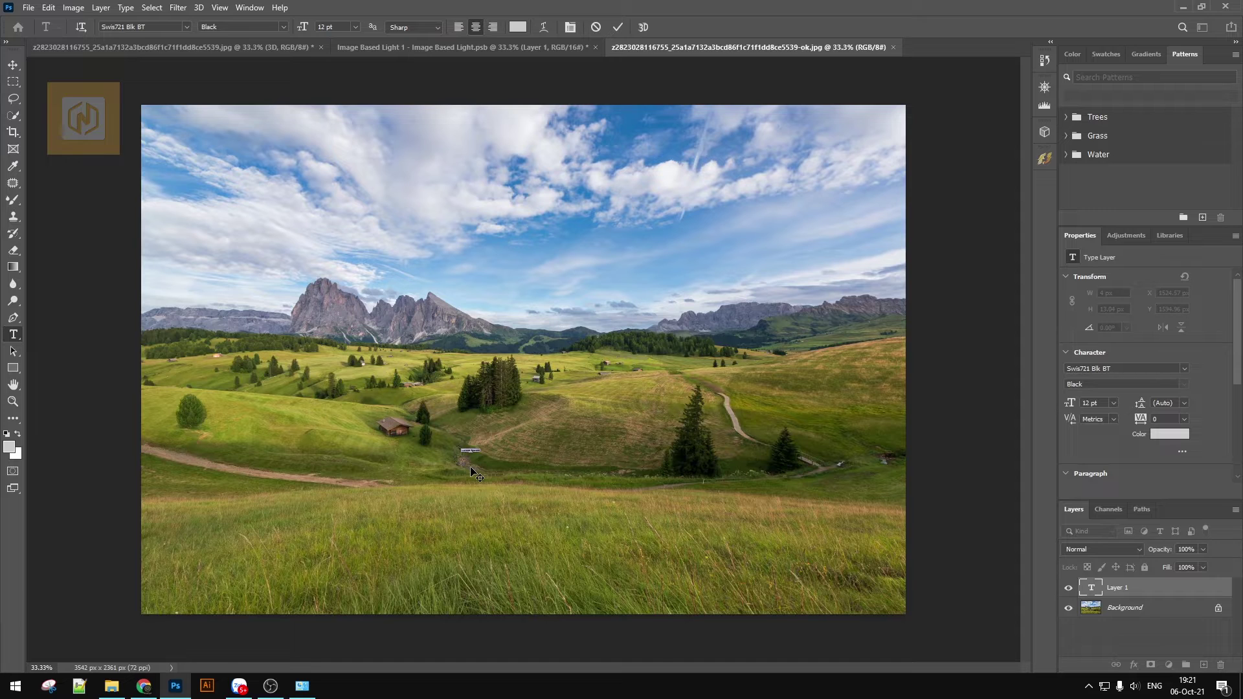
pyautogui.write('3D')
pyautogui.hotkey('ctrl', 'Return')
# Step: Scale the '3D' text up to span the meadow and centre it on the canvas
pyautogui.press('v')
pyautogui.hotkey('ctrl', 't')
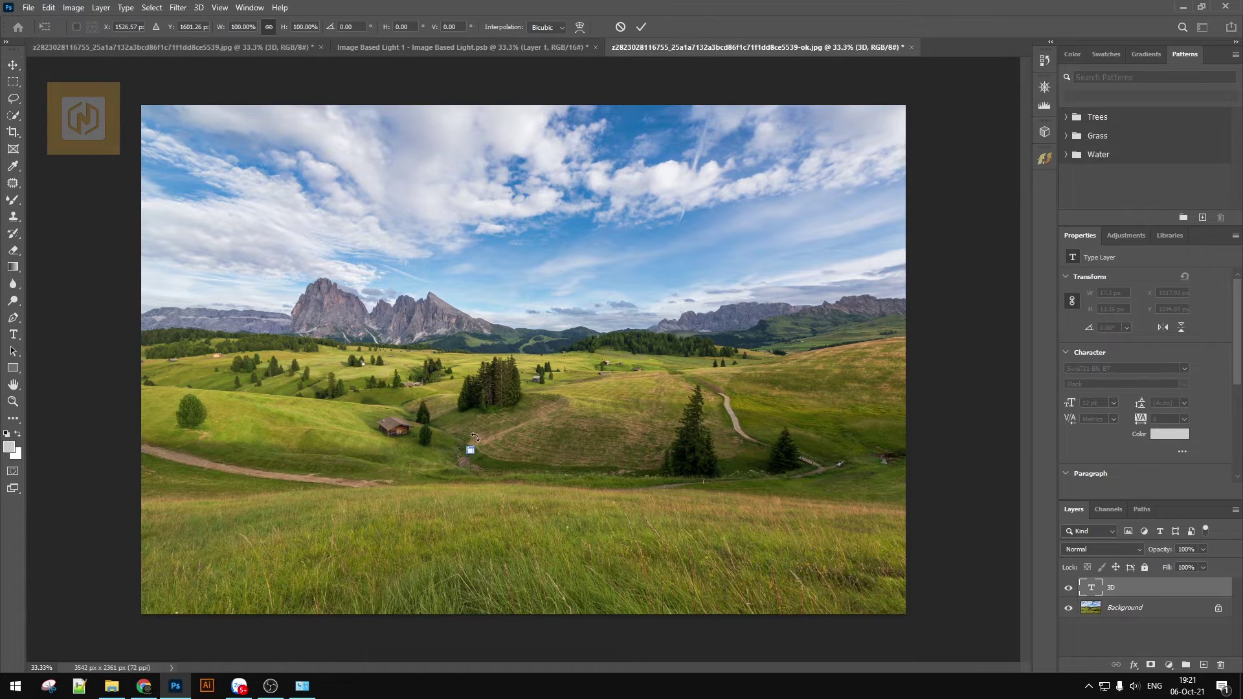
pyautogui.moveTo(474, 446); pyautogui.dragTo(727, 254)
pyautogui.moveTo(611, 341); pyautogui.dragTo(548, 413)
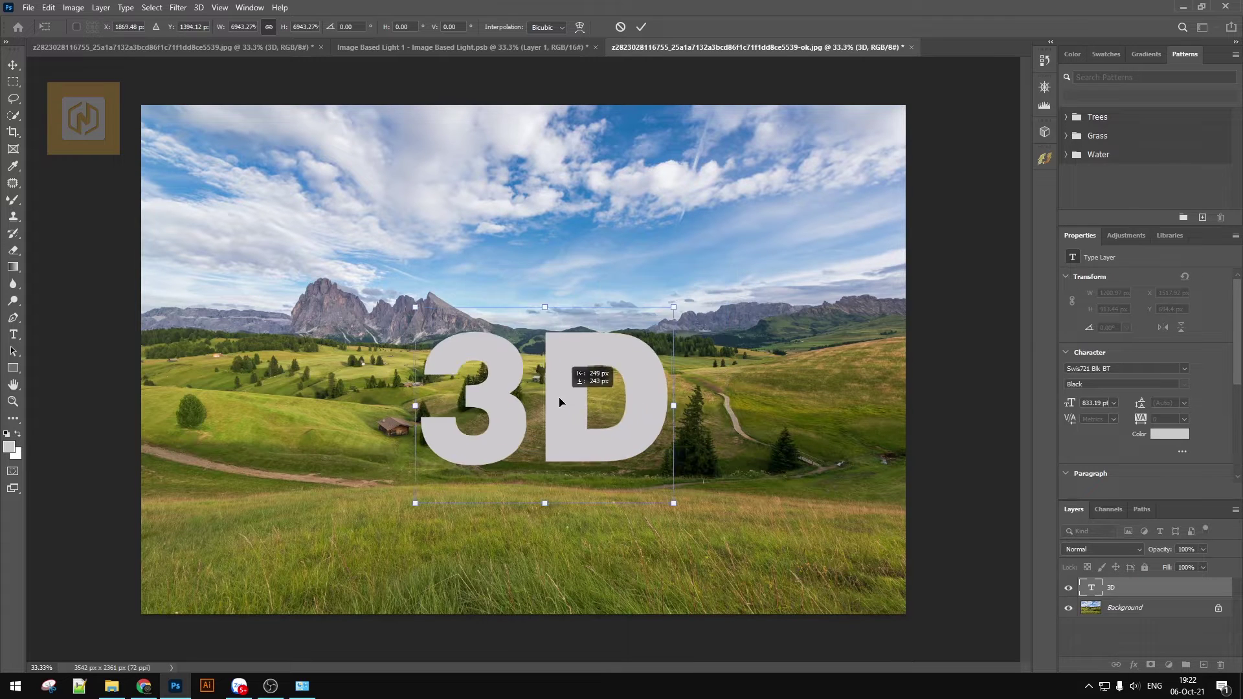
pyautogui.moveTo(612, 378); pyautogui.dragTo(606, 379)
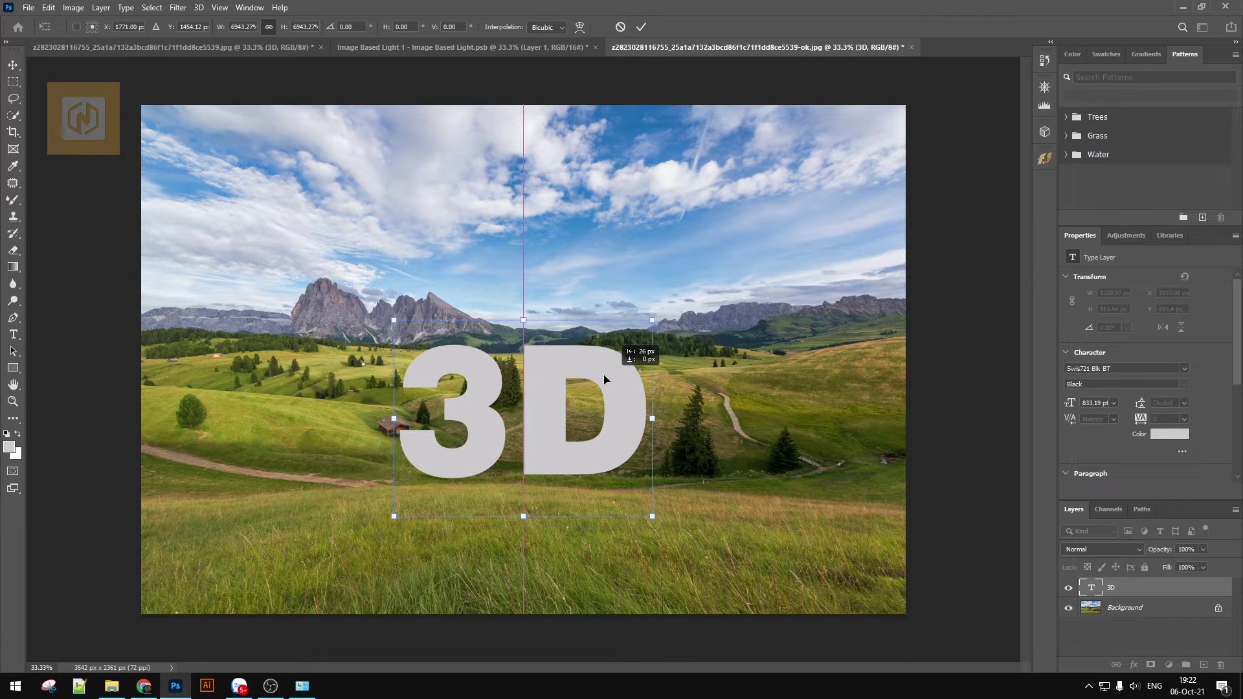
pyautogui.moveTo(637, 393); pyautogui.dragTo(622, 370)
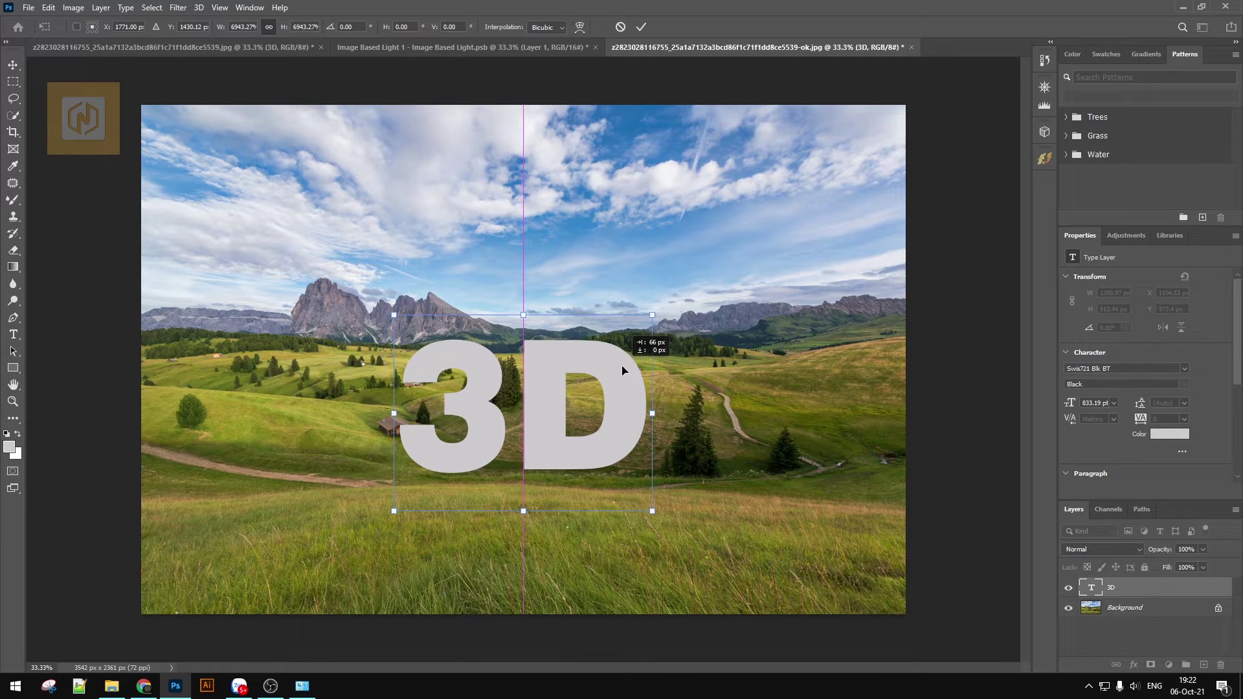
pyautogui.press('Return')
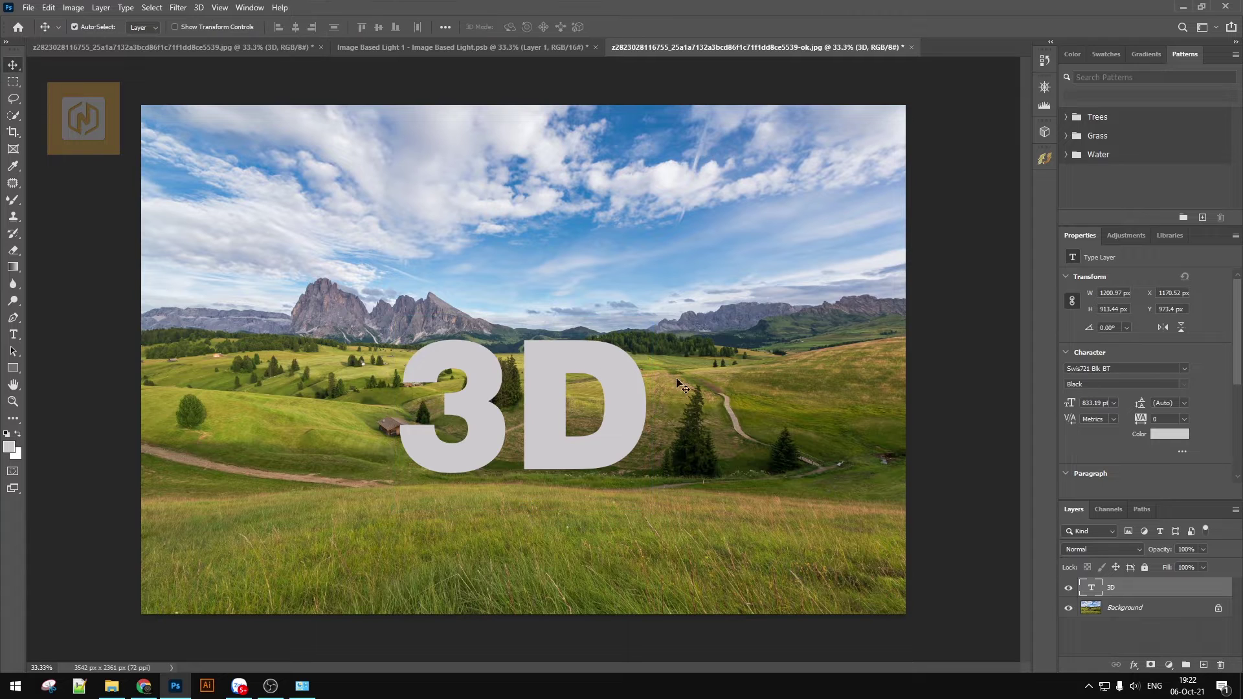
# Step: Set the '3D' text colour to dark charcoal grey 292528 and commit the text
pyautogui.click(1169, 434)
pyautogui.moveTo(674, 251); pyautogui.dragTo(646, 275)
pyautogui.click(942, 127)
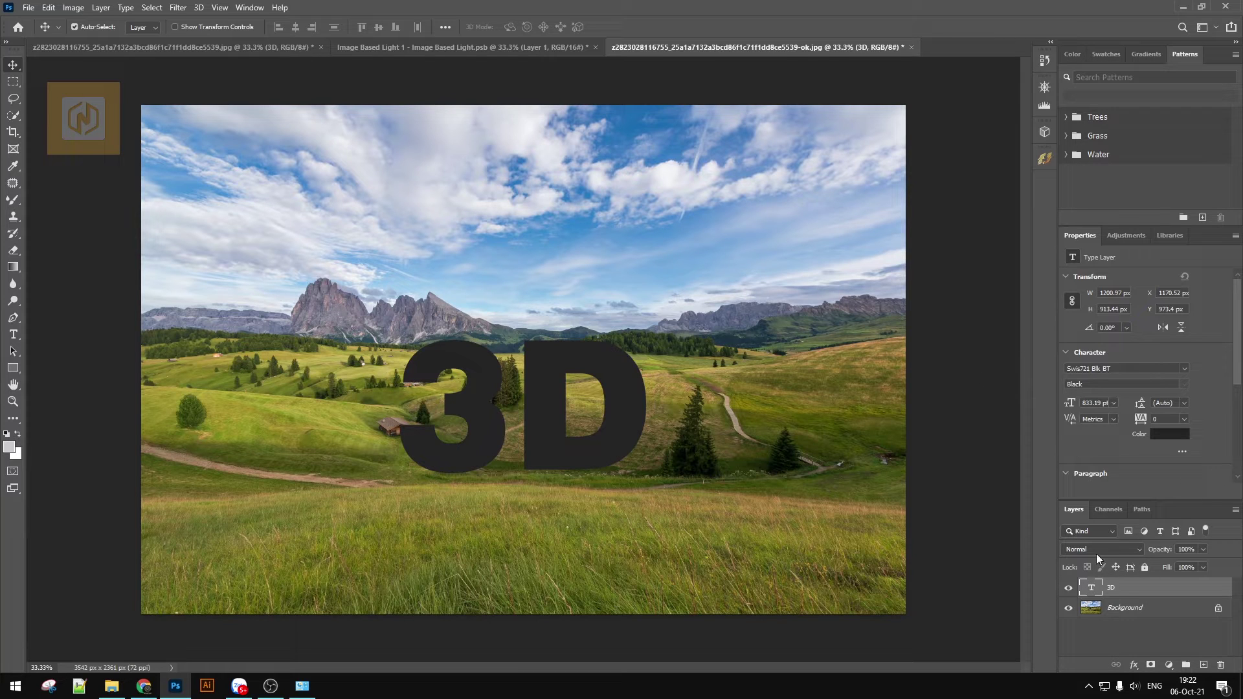
pyautogui.doubleClick(1092, 588)
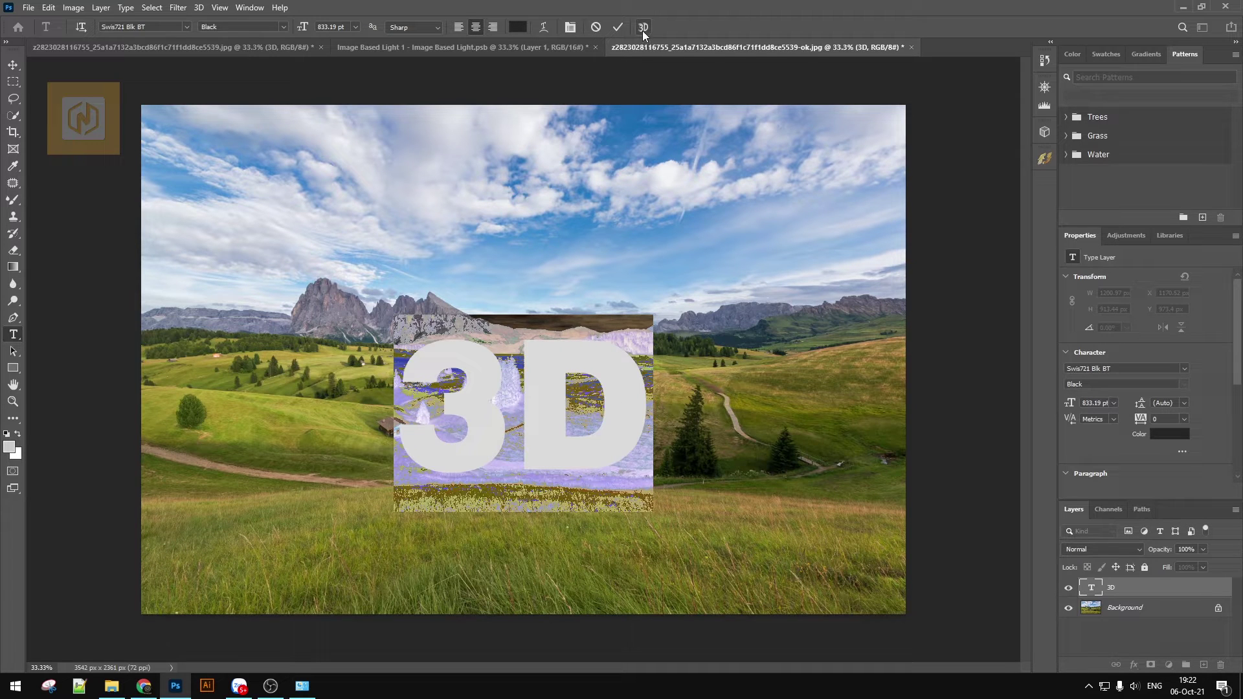
pyautogui.click(13, 64)
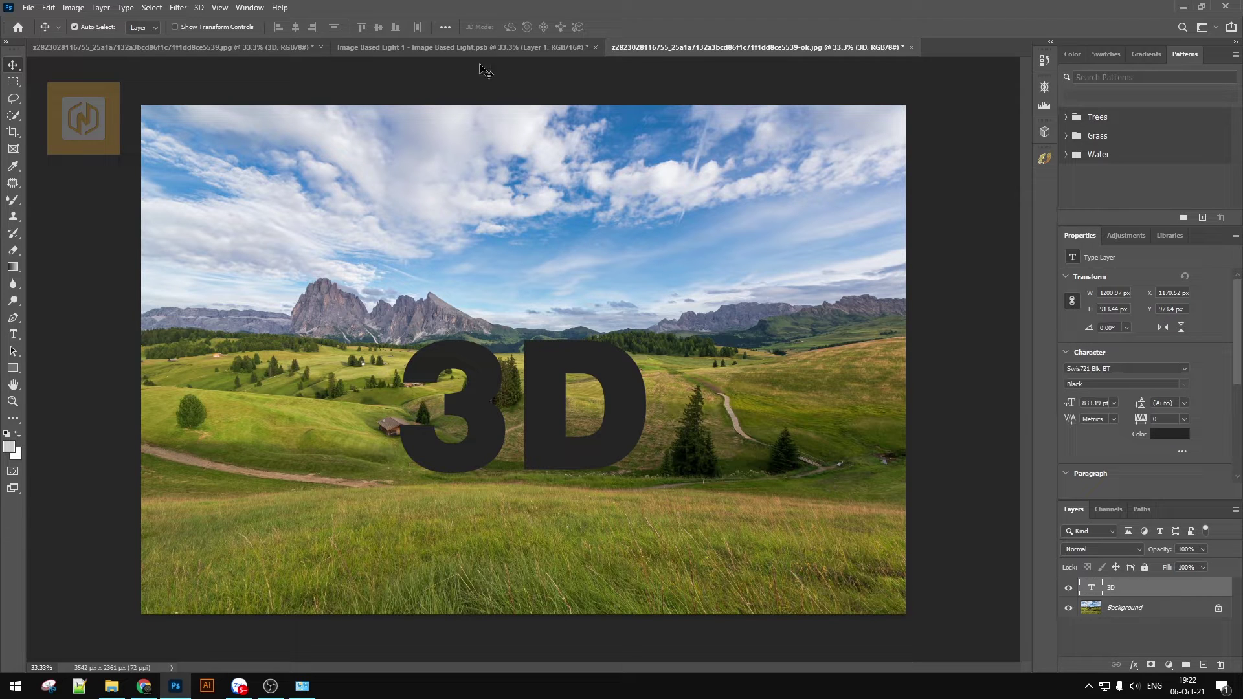
pyautogui.click(200, 7)
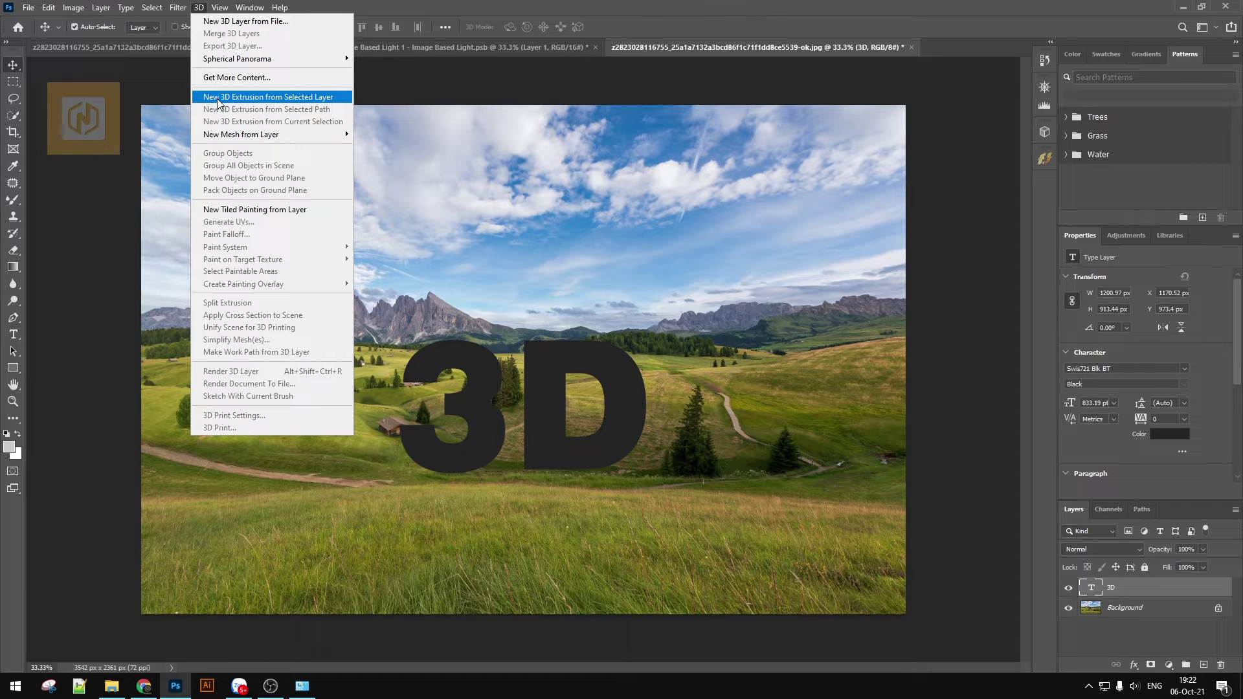
# Step: Convert the text layer with New 3D Extrusion from Selected Layer and accept the 3D workspace
pyautogui.click(216, 98)
pyautogui.click(623, 256)
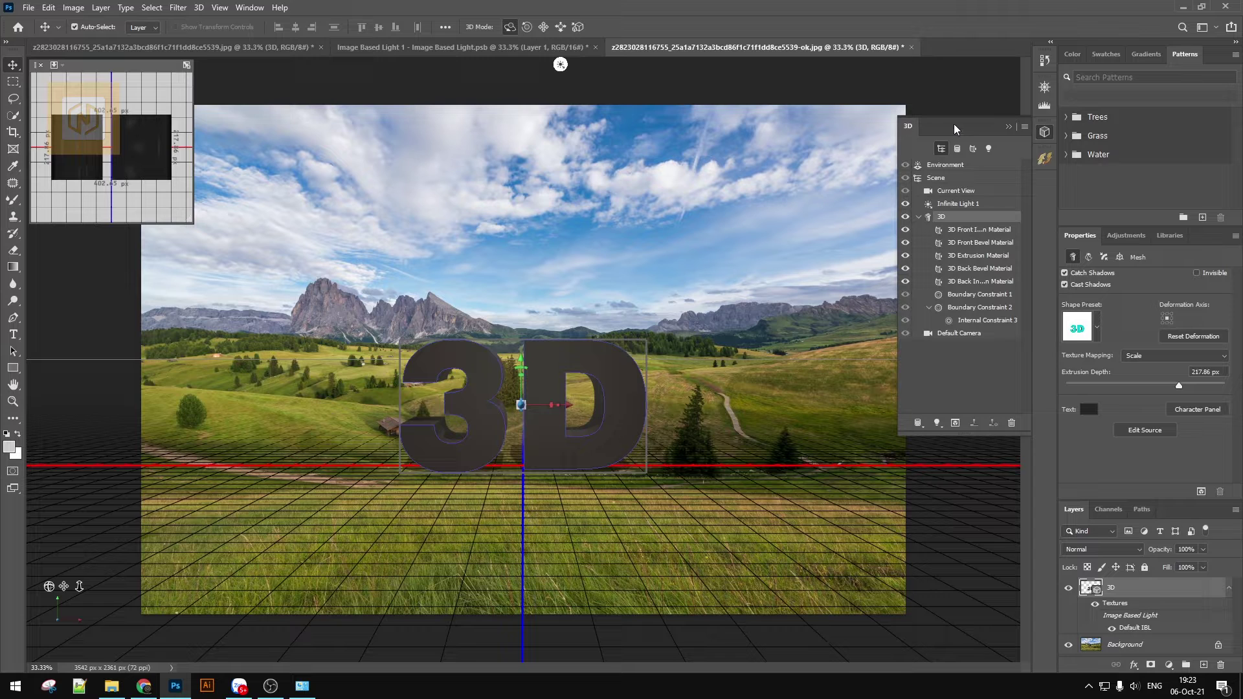
pyautogui.click(250, 8)
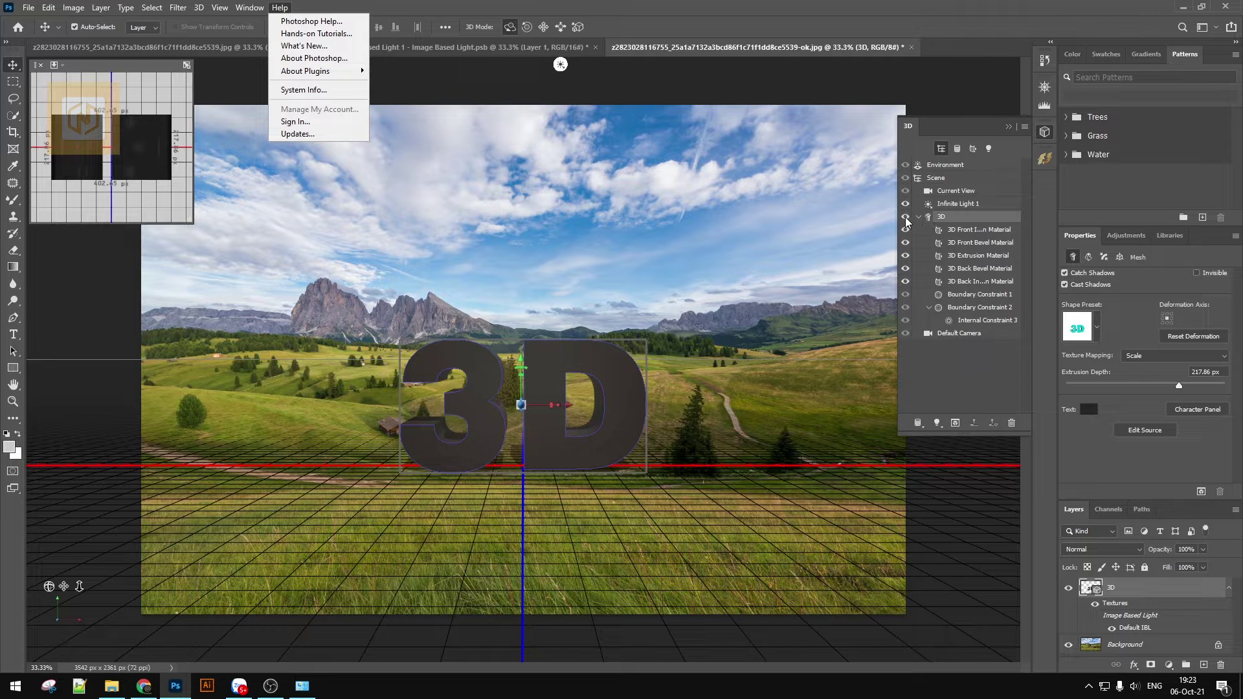
# Step: Hide the lettering mesh and orbit the Current View camera to level the ground plane
pyautogui.click(906, 218)
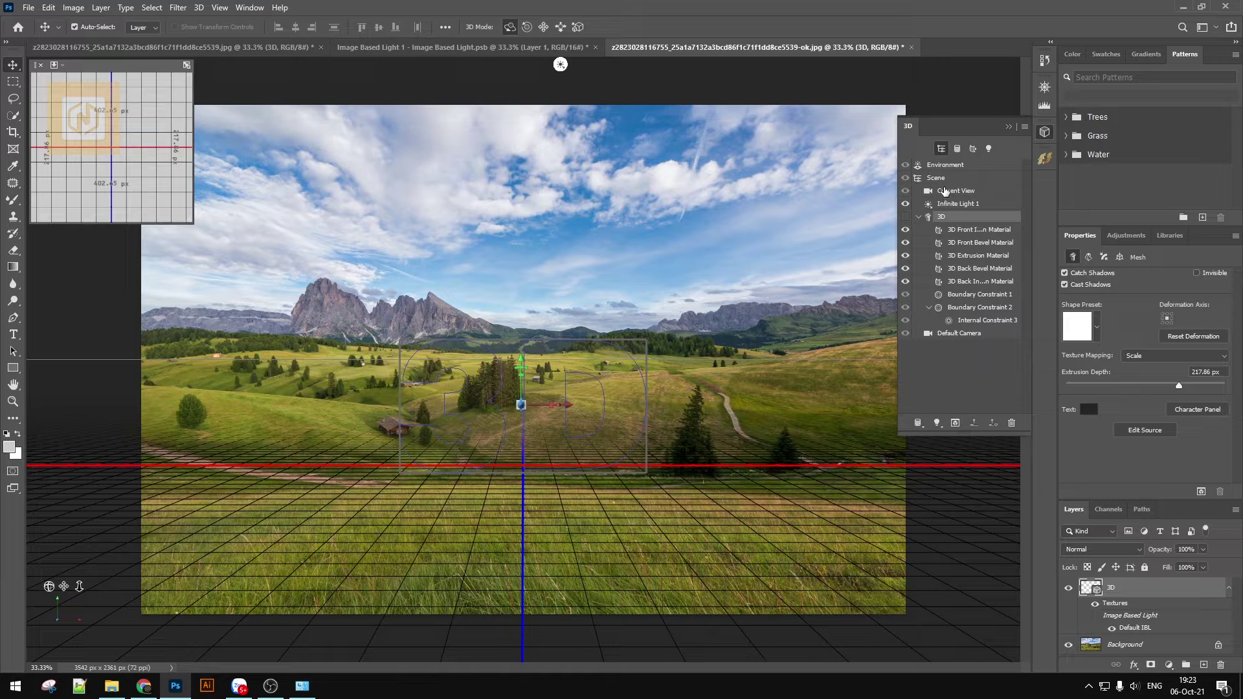
pyautogui.click(949, 197)
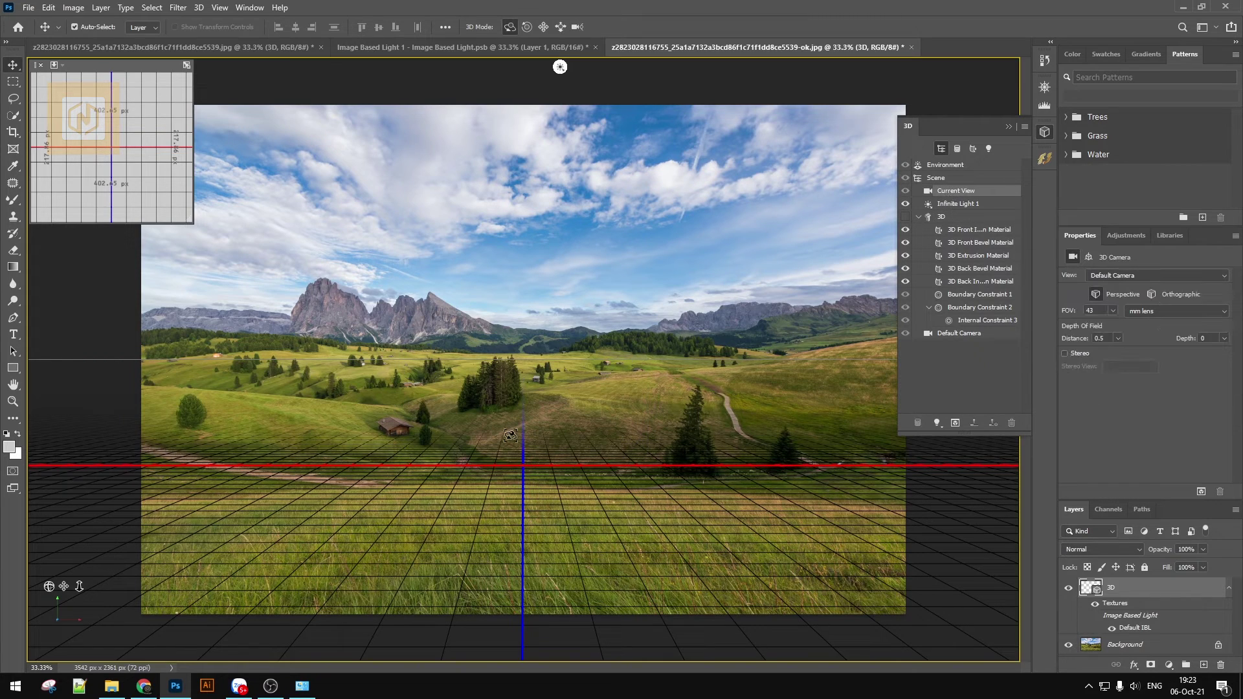
pyautogui.moveTo(521, 442); pyautogui.dragTo(524, 442)
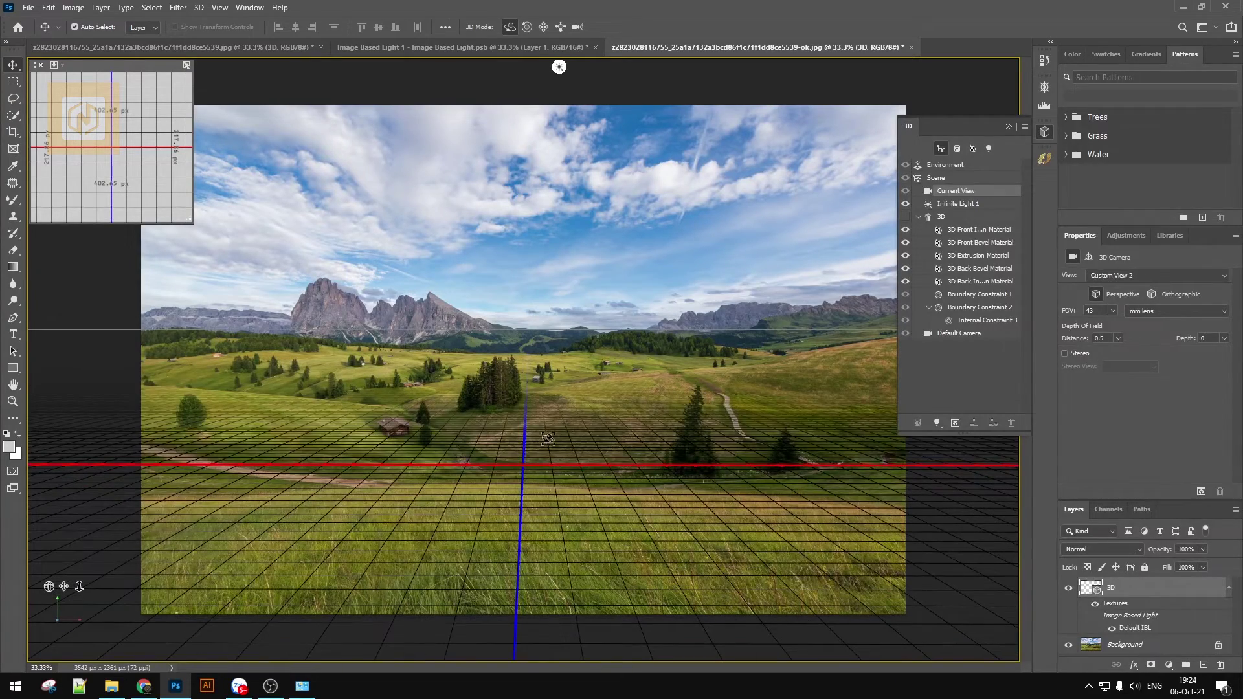
pyautogui.moveTo(522, 444); pyautogui.dragTo(550, 440)
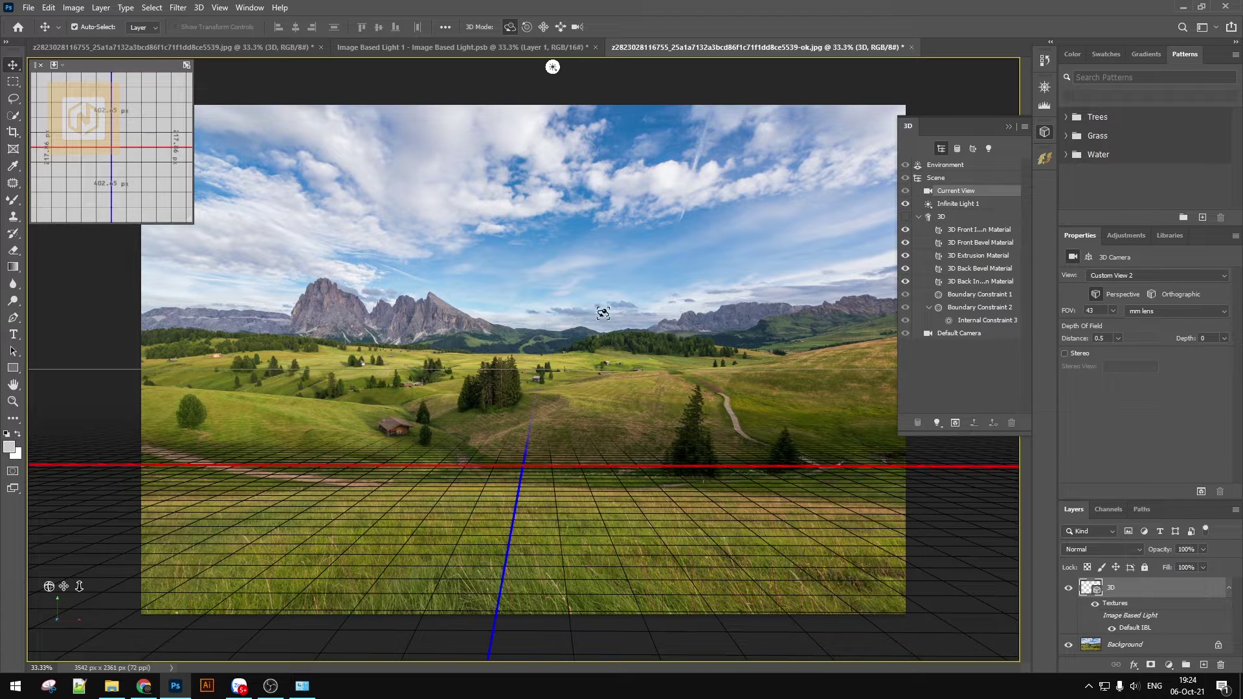
# Step: Show the mesh again and orbit to a straight-on frontal view of the lettering
pyautogui.click(906, 216)
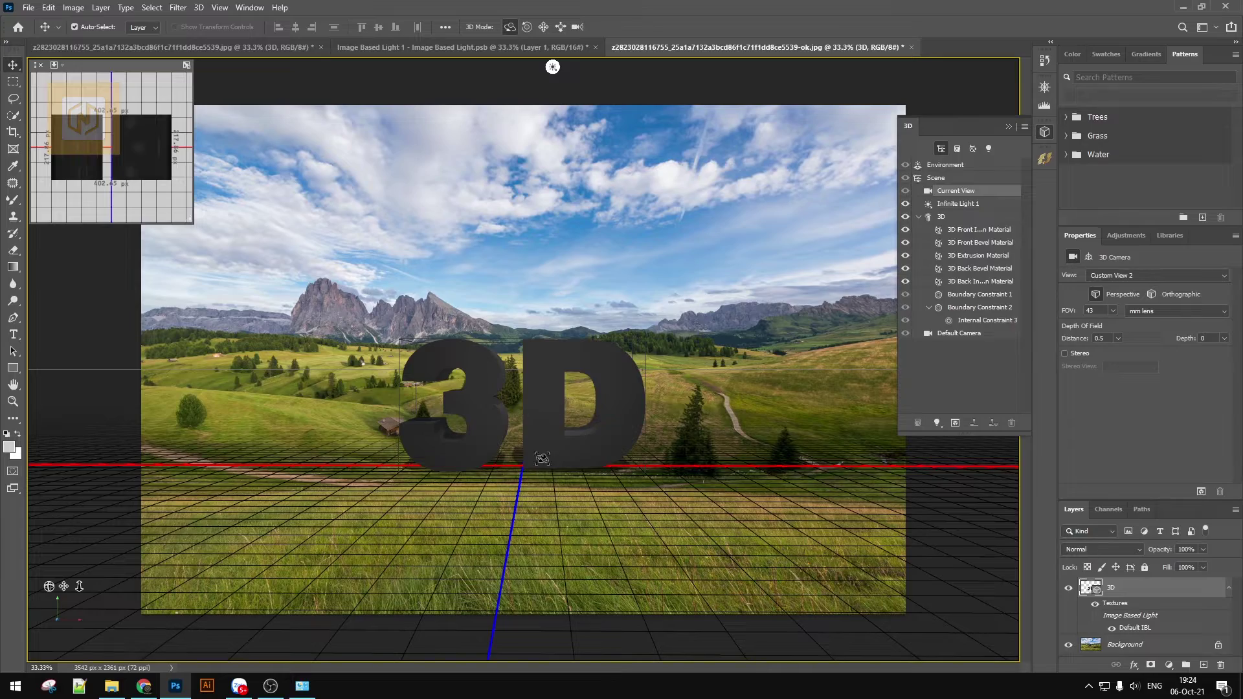
pyautogui.moveTo(544, 338); pyautogui.dragTo(549, 367)
pyautogui.moveTo(544, 423); pyautogui.dragTo(558, 404)
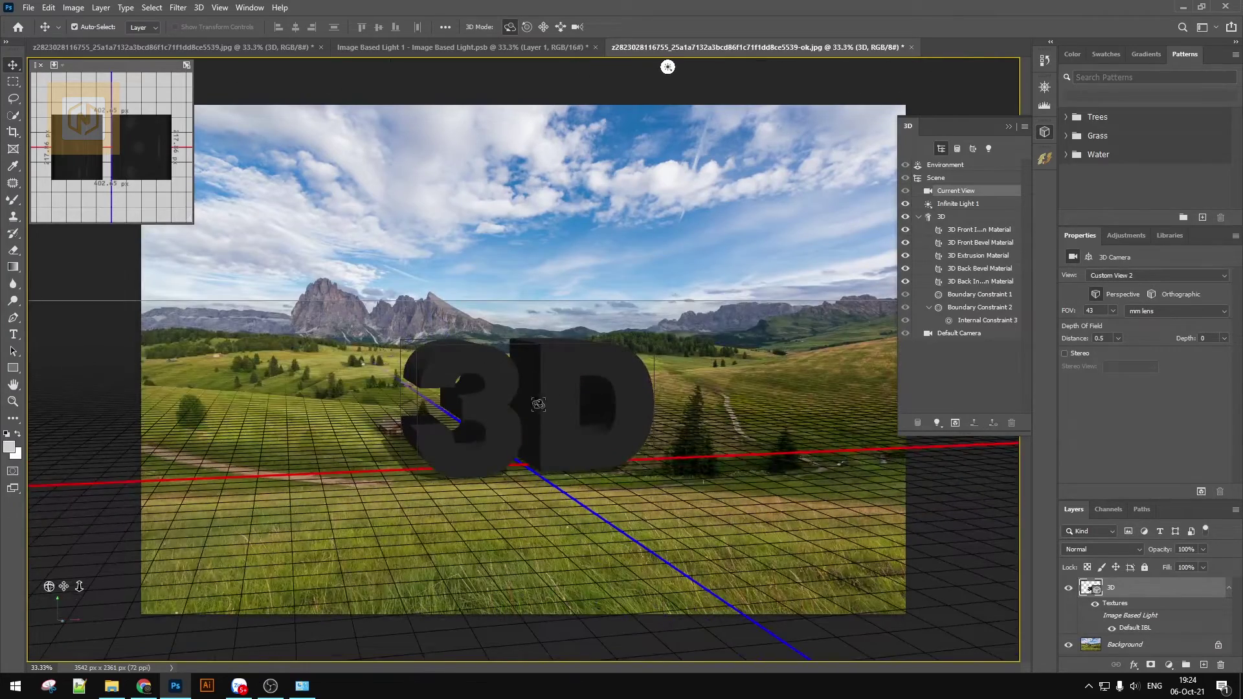
pyautogui.moveTo(558, 404); pyautogui.dragTo(500, 427)
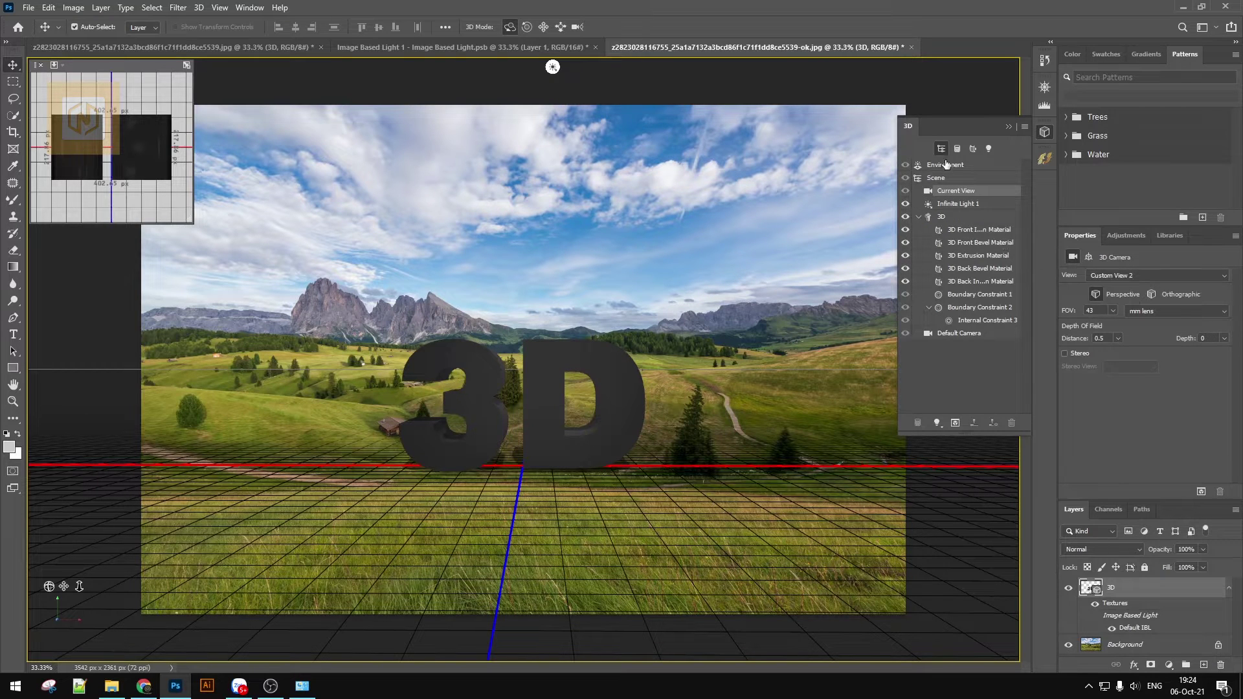
# Step: Apply the inflated shape preset to the lettering mesh, giving 0 px extrusion depth
pyautogui.click(947, 220)
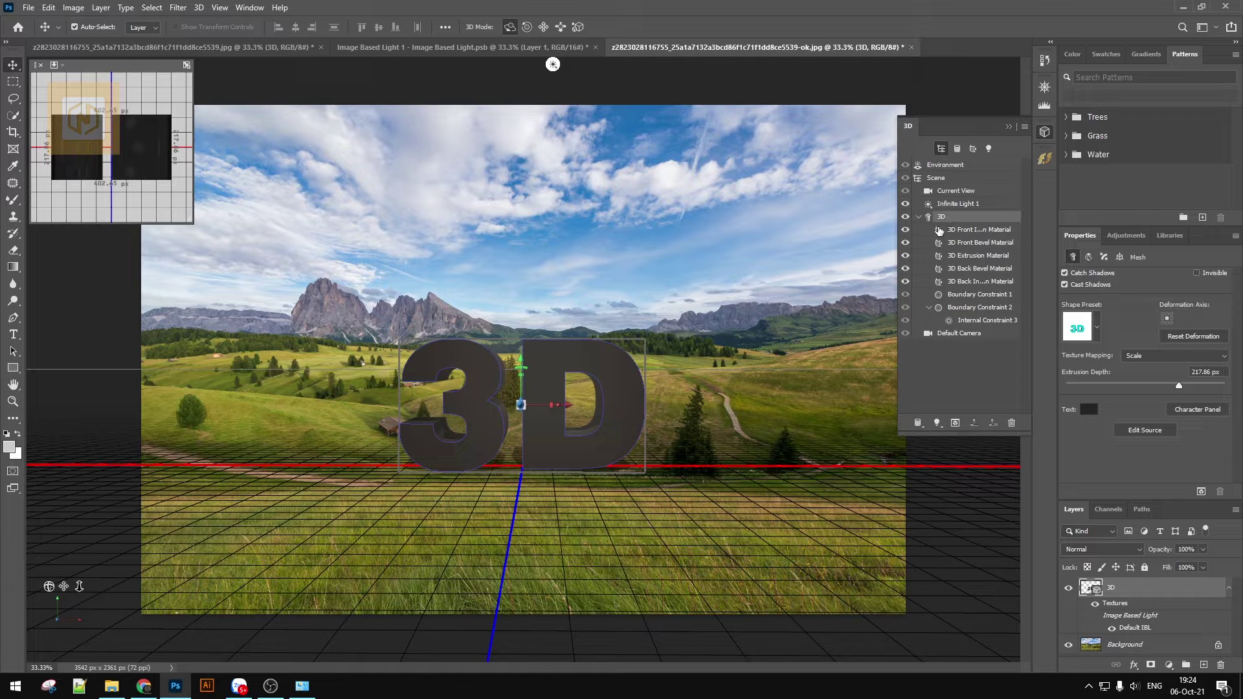
pyautogui.click(1096, 327)
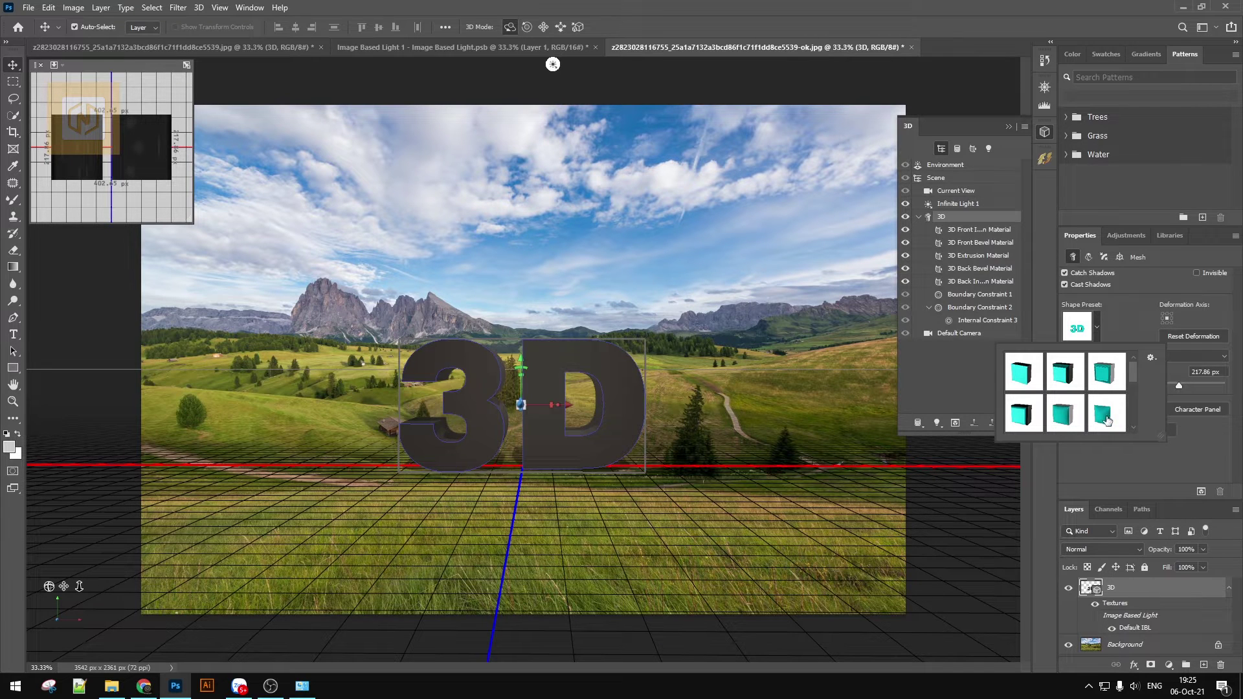
pyautogui.click(1065, 415)
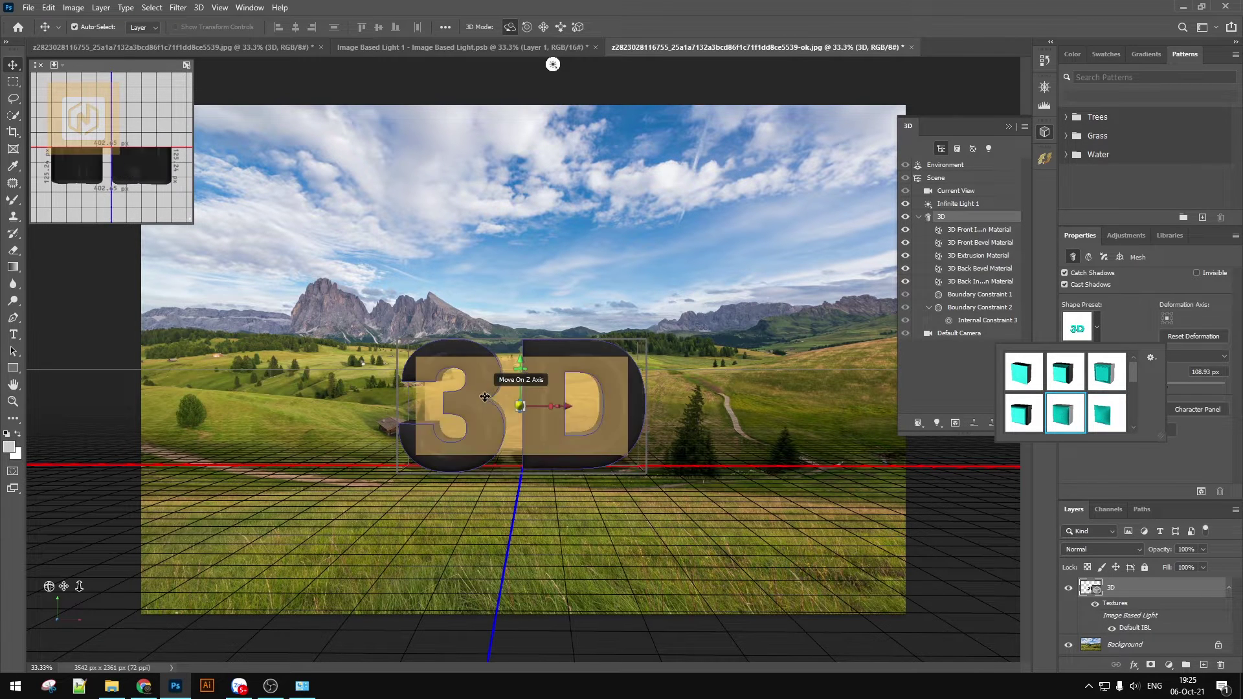
pyautogui.click(1106, 414)
pyautogui.moveTo(1134, 378); pyautogui.dragTo(1136, 433)
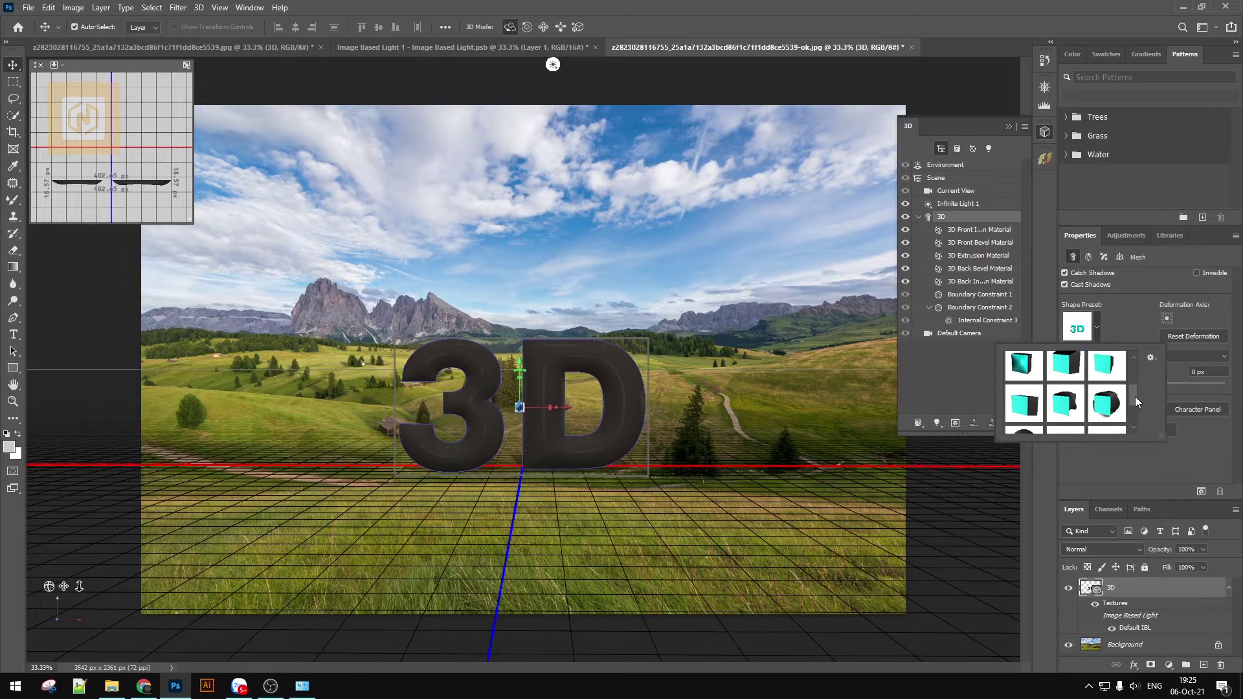
pyautogui.moveTo(1134, 415); pyautogui.dragTo(1136, 375)
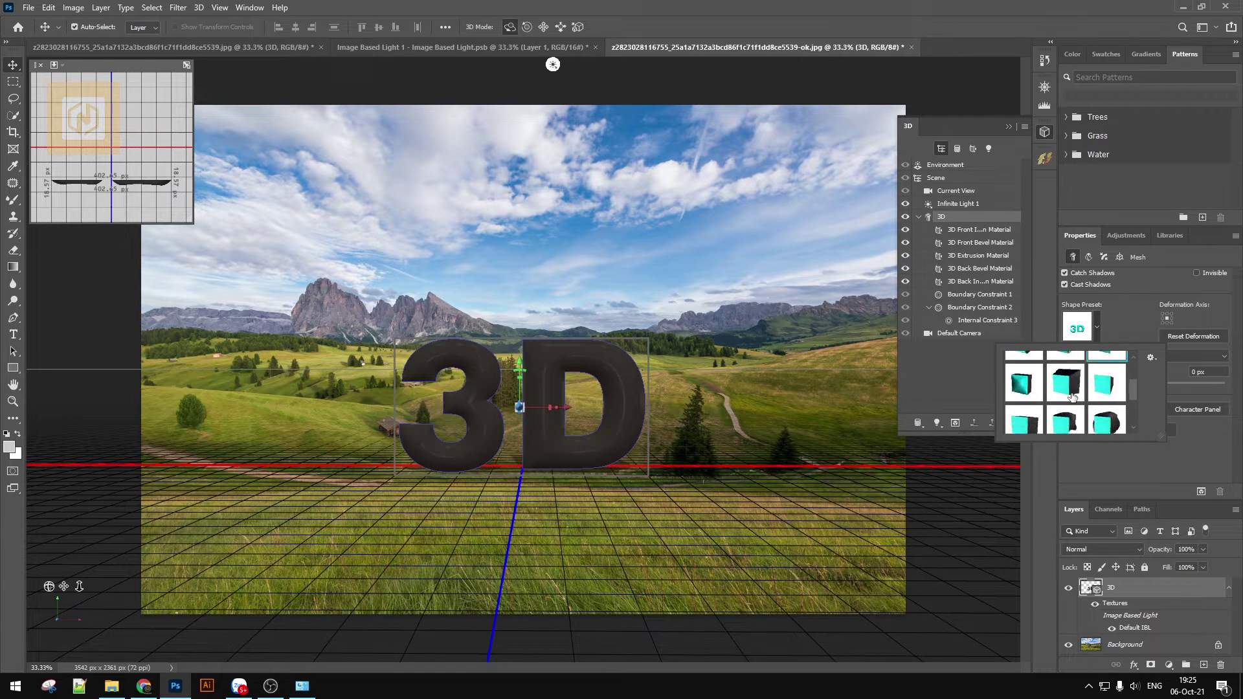
pyautogui.click(1097, 323)
pyautogui.click(1096, 326)
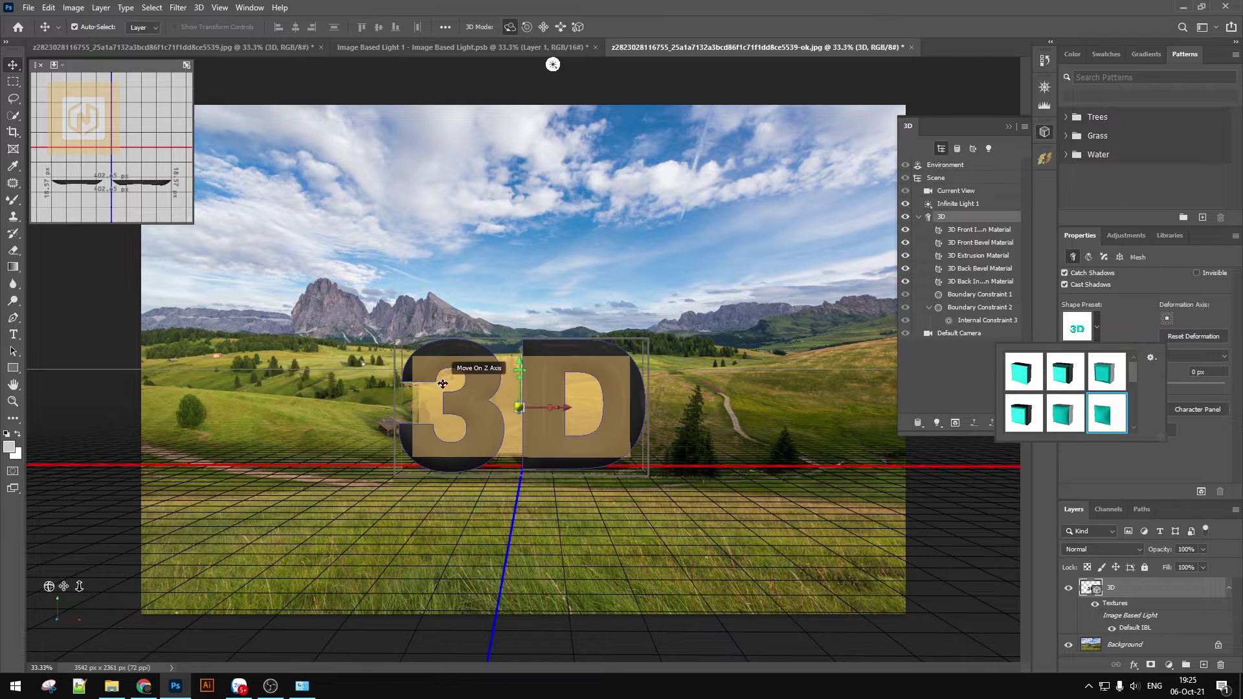
pyautogui.click(1106, 308)
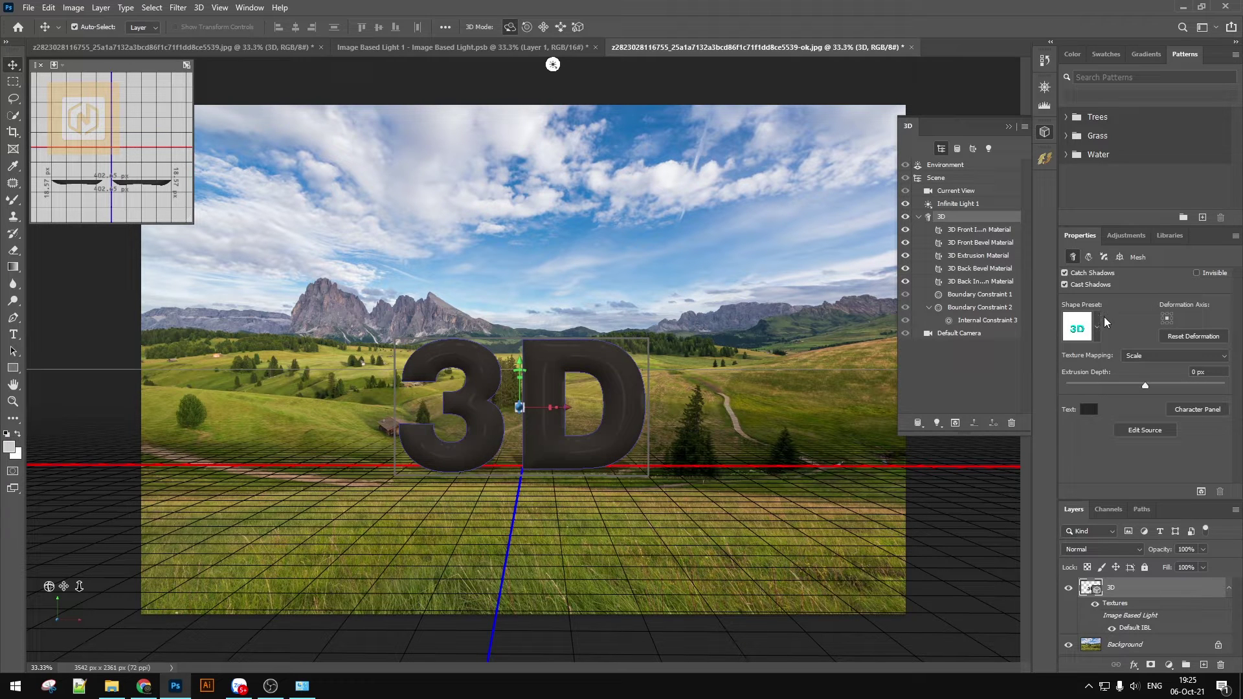
# Step: Change the 3D text colour to a lighter grey
pyautogui.click(1089, 410)
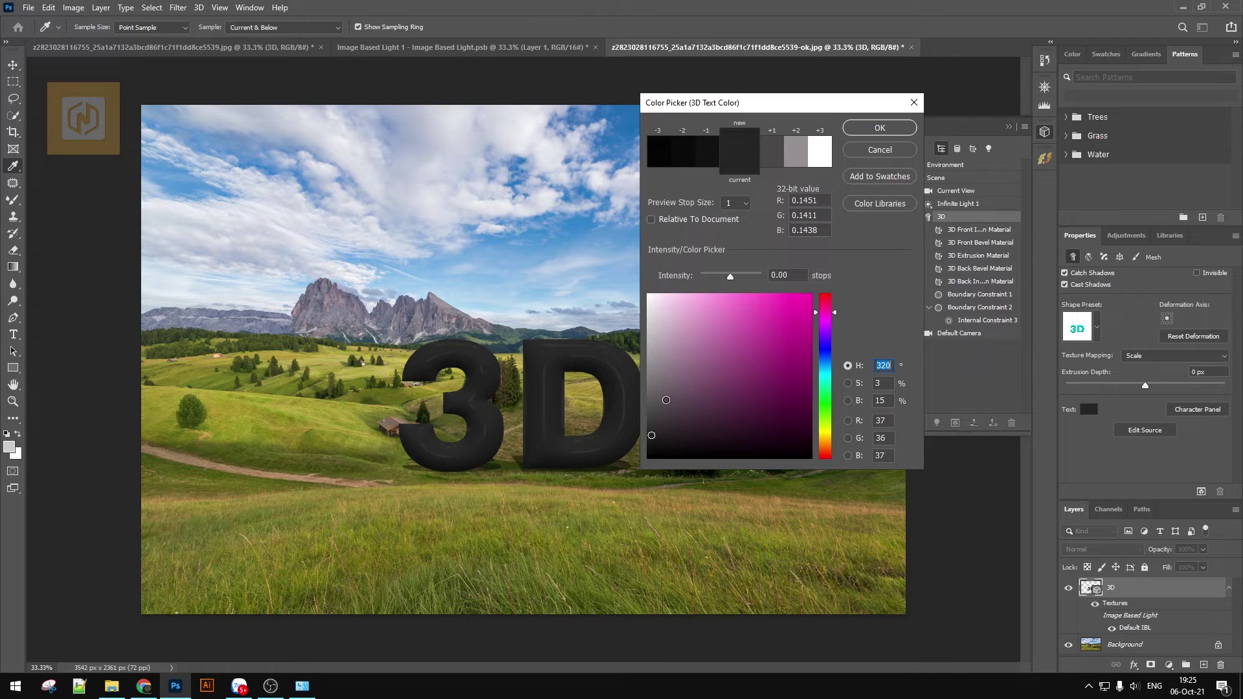
pyautogui.moveTo(665, 399); pyautogui.dragTo(634, 369)
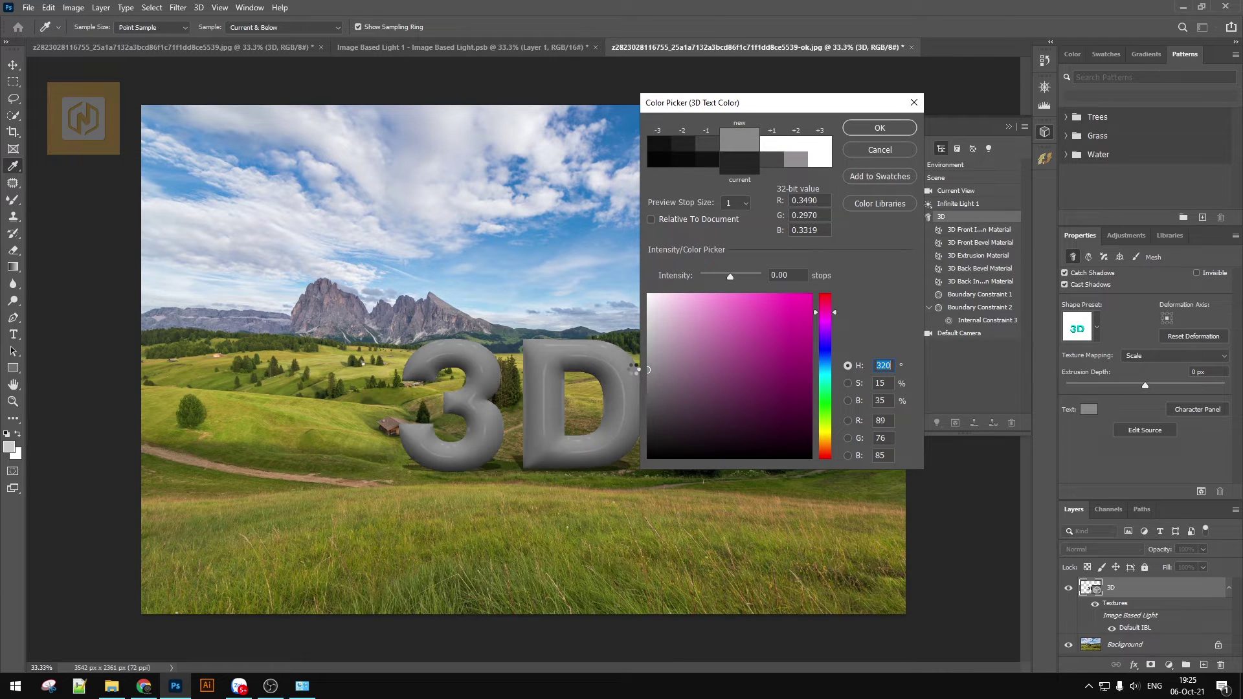
pyautogui.click(880, 128)
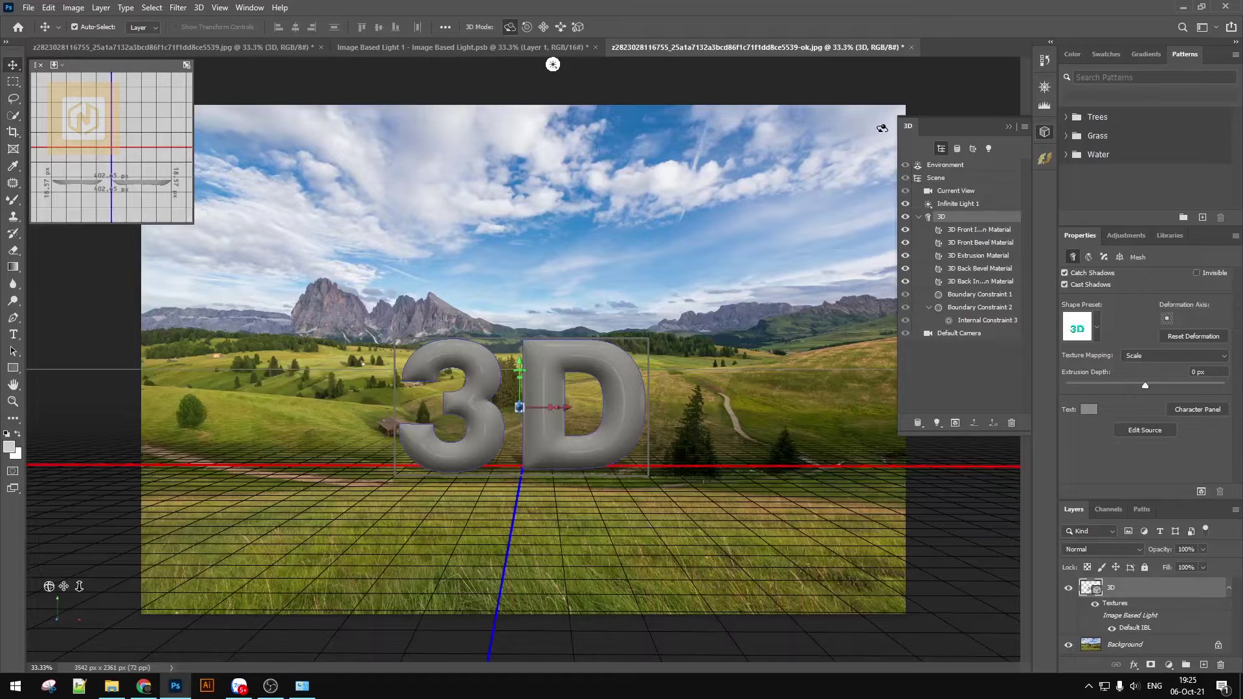
# Step: Select all five text materials and set their Metallic to 100%
pyautogui.click(967, 230)
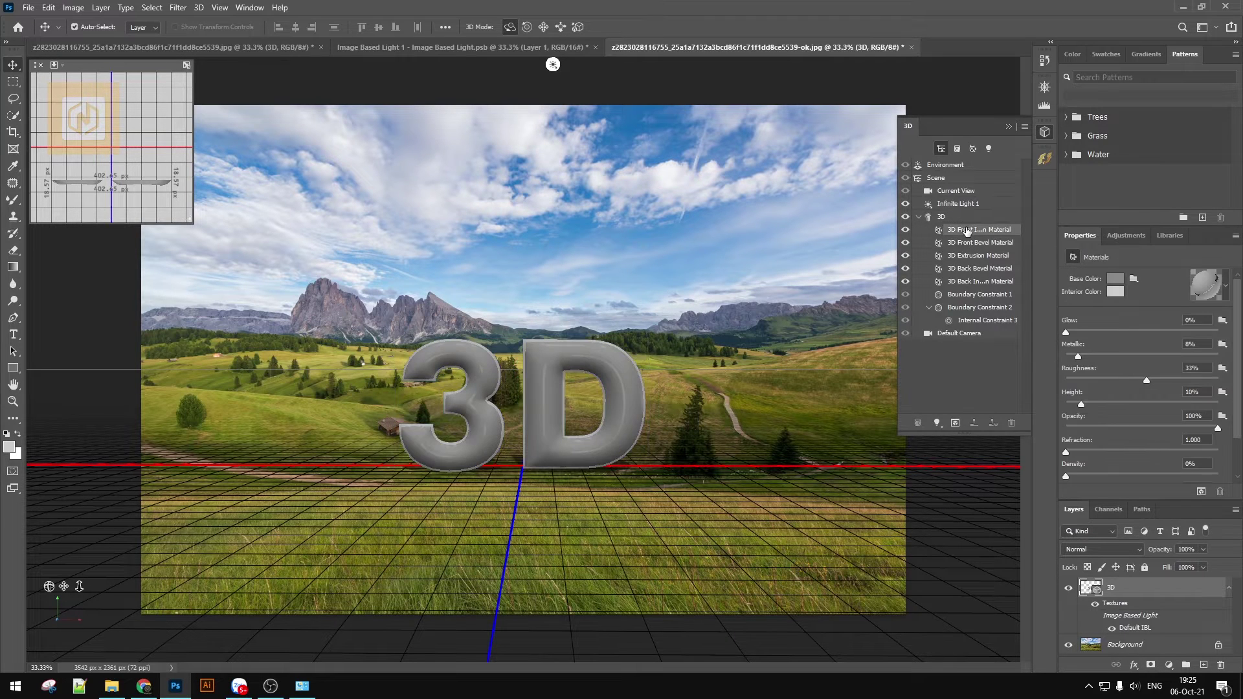
pyautogui.keyDown('shift'); pyautogui.click(961, 282); pyautogui.keyUp('shift')
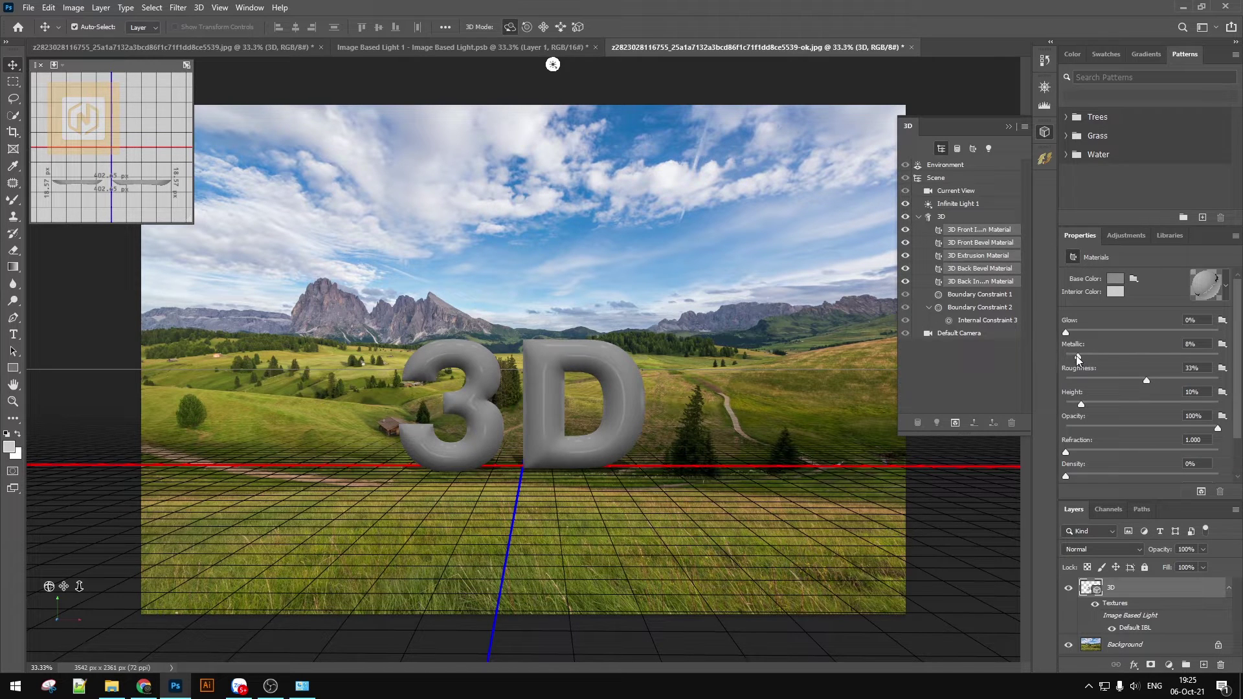
pyautogui.moveTo(1097, 355); pyautogui.dragTo(1218, 356)
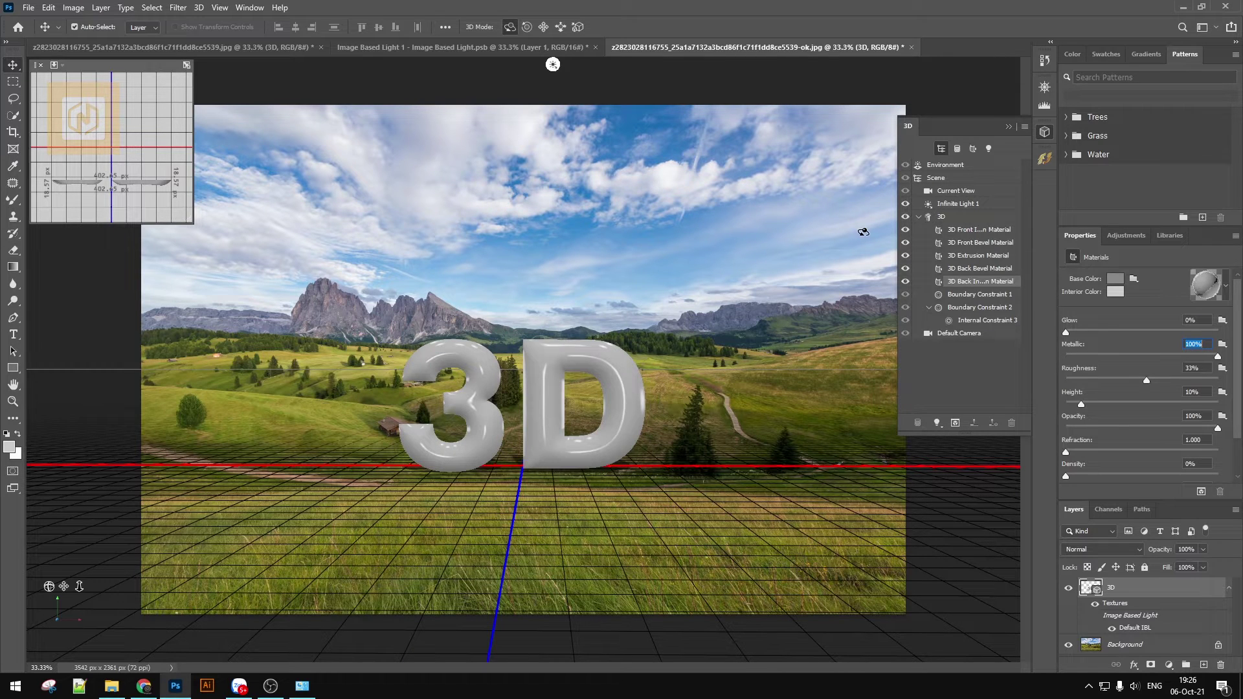
pyautogui.click(947, 166)
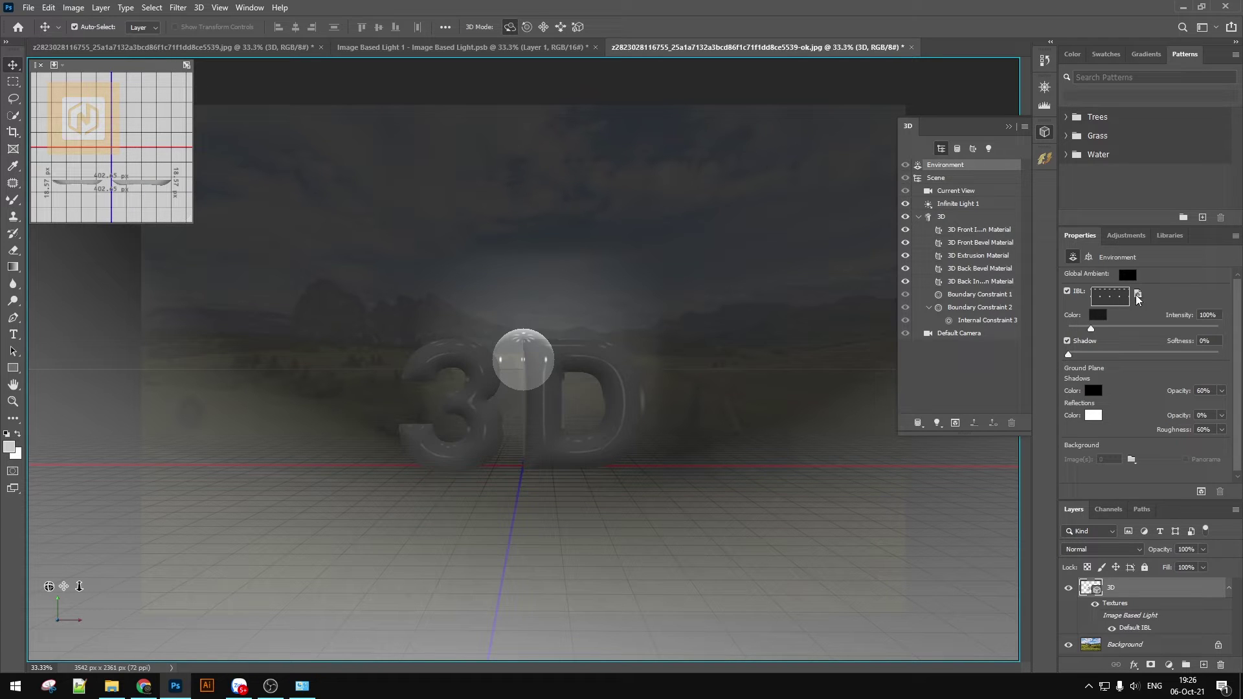
# Step: Replace the image-based light texture with a new blank white 1920×1080 texture
pyautogui.click(1138, 295)
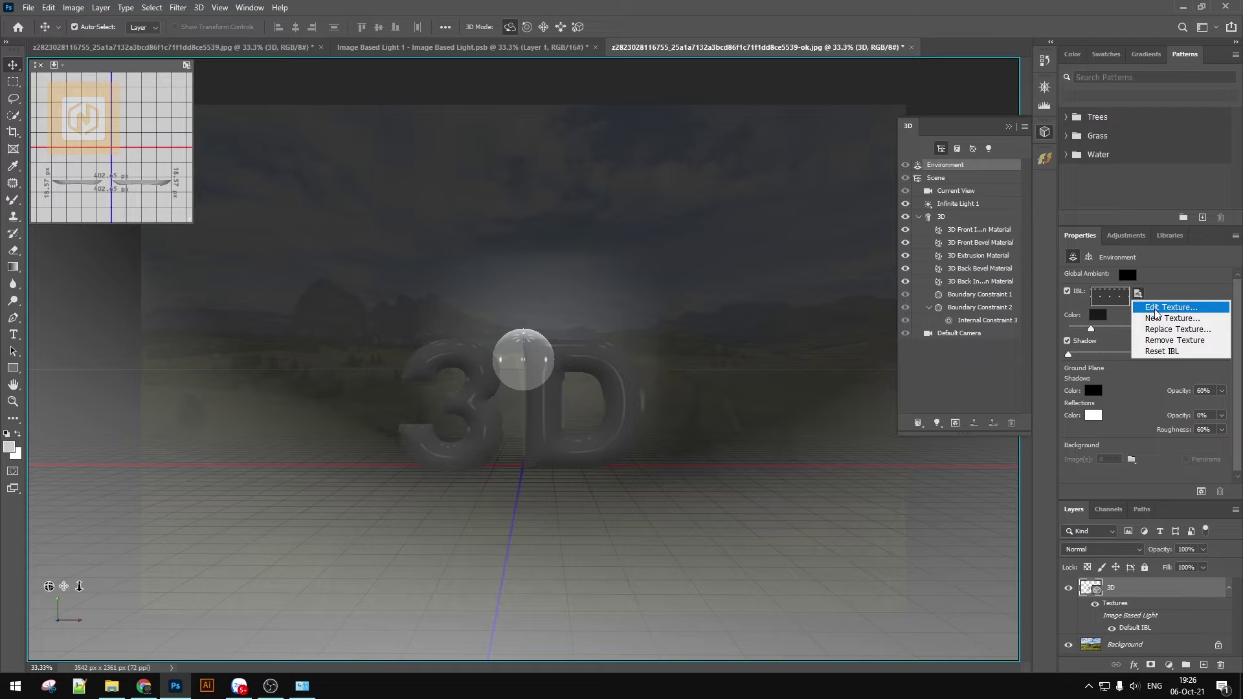
pyautogui.click(1154, 309)
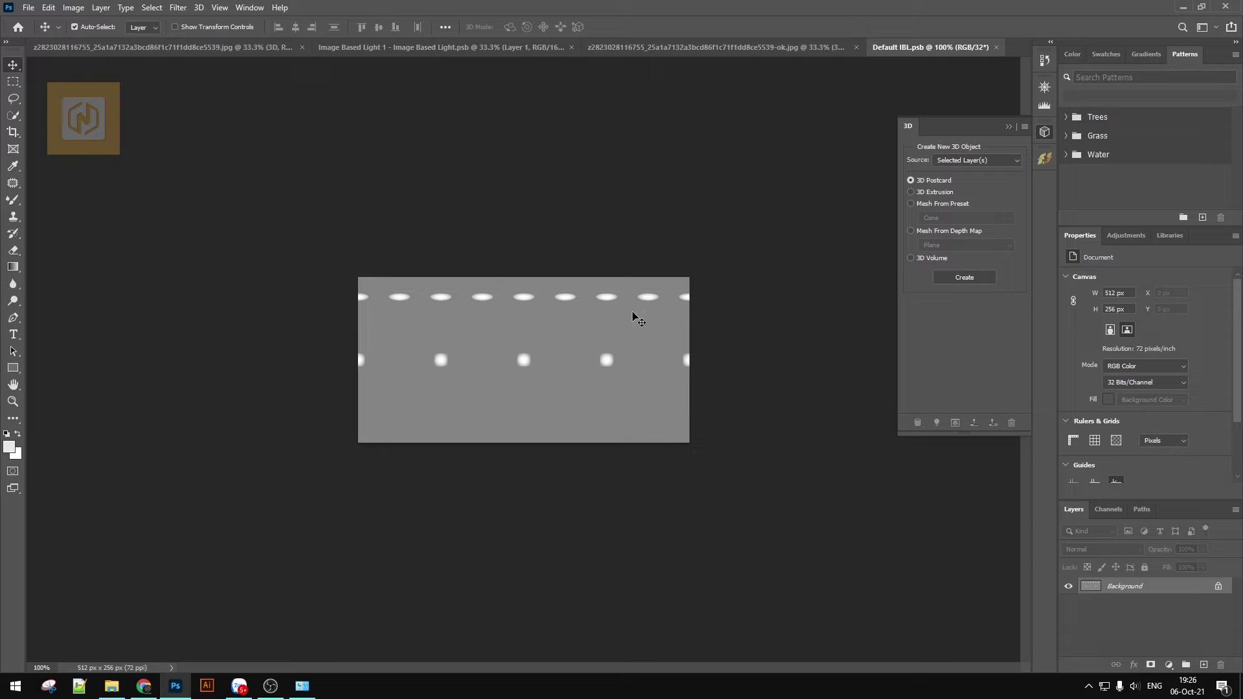
pyautogui.click(997, 46)
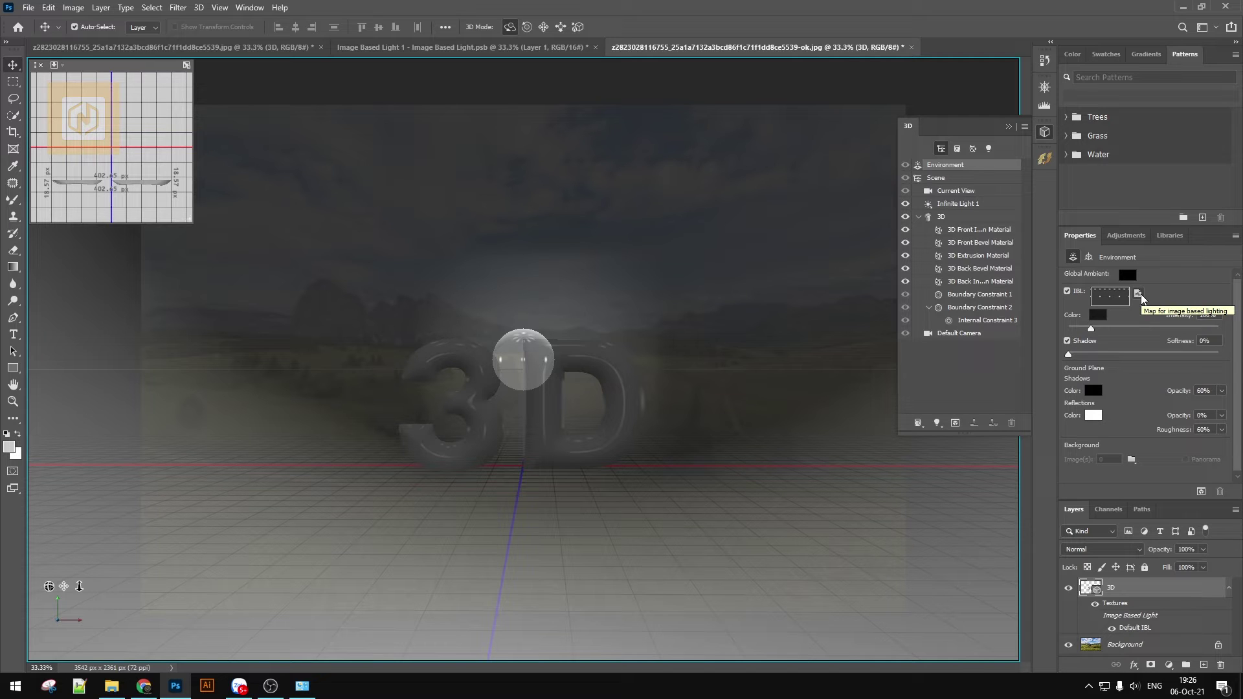
pyautogui.click(1139, 294)
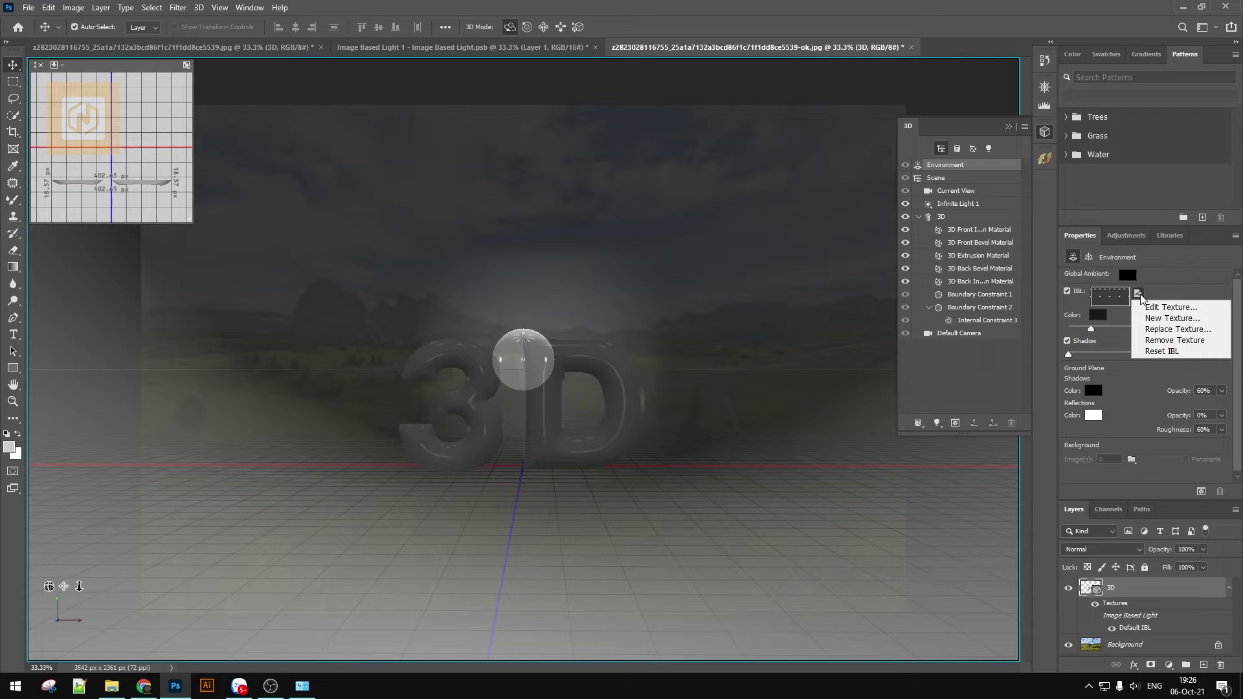
pyautogui.click(1157, 318)
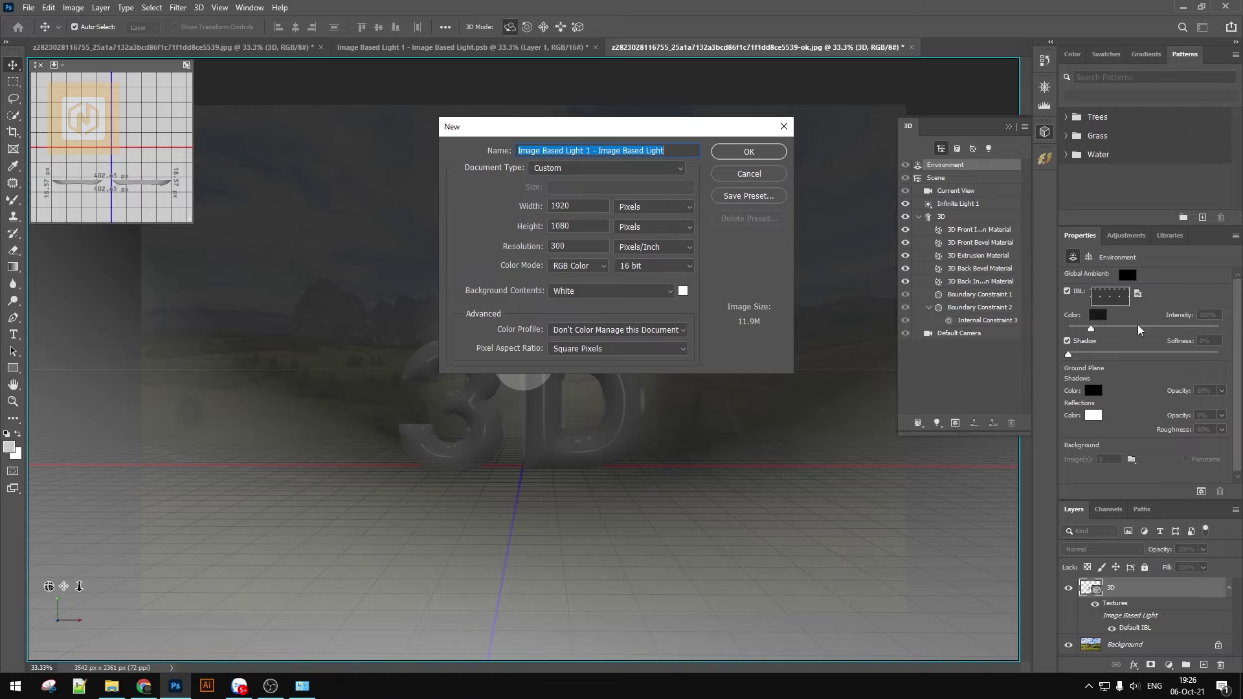
pyautogui.click(762, 153)
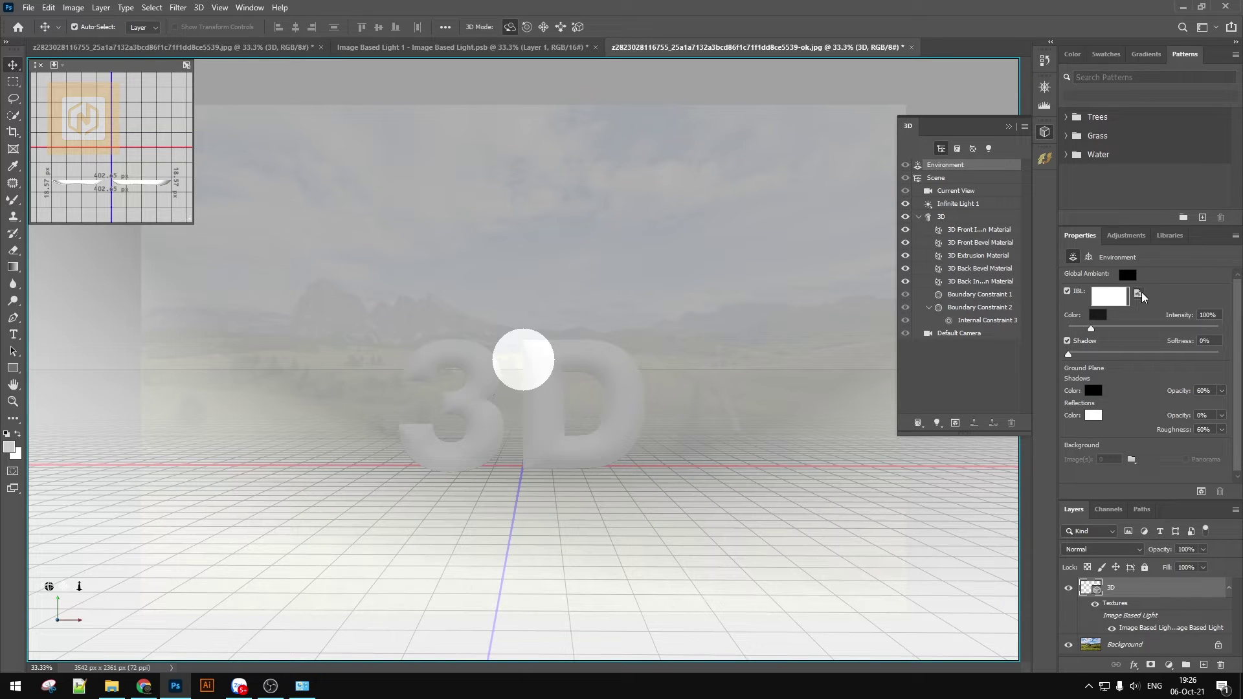
# Step: Open the new light texture for editing, then select the landscape's Background layer
pyautogui.click(1139, 295)
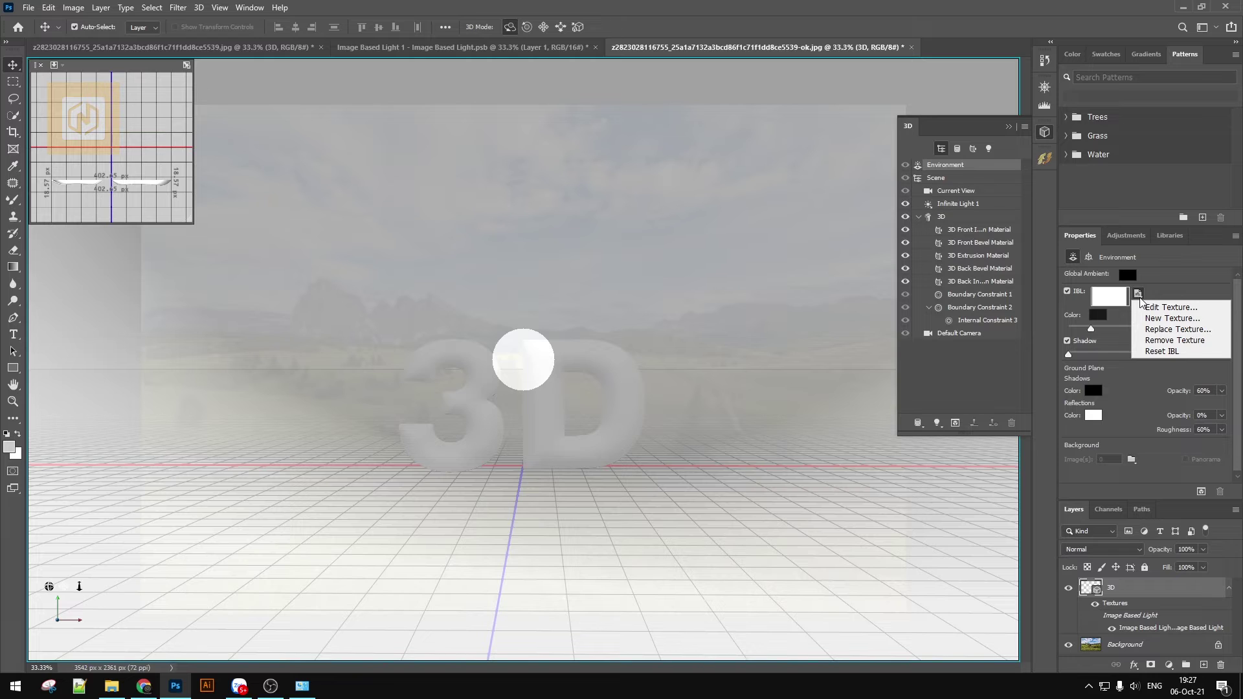
pyautogui.click(1150, 308)
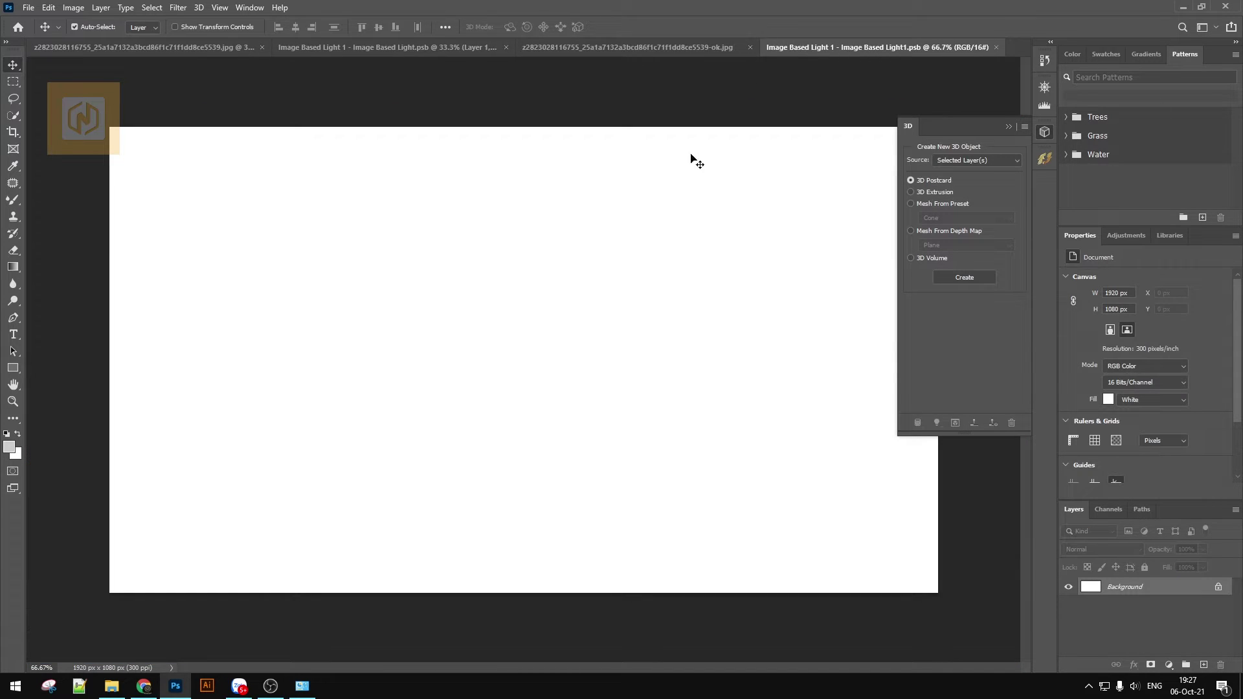
pyautogui.click(670, 47)
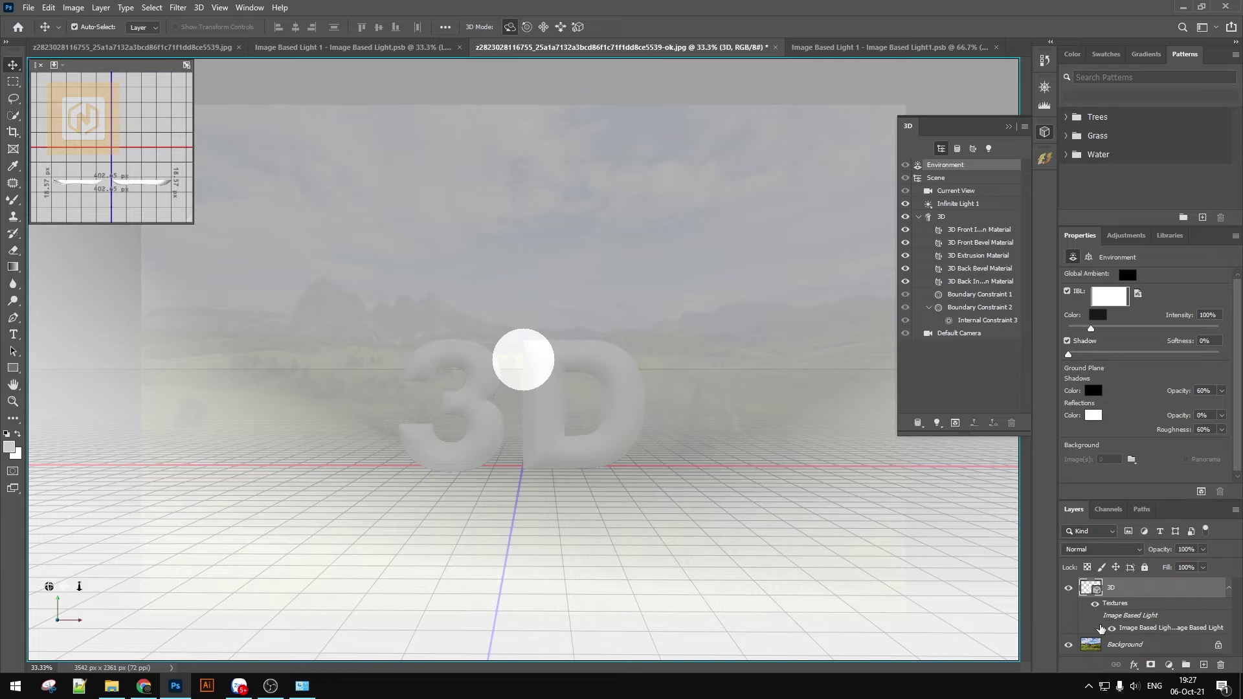
pyautogui.click(1120, 646)
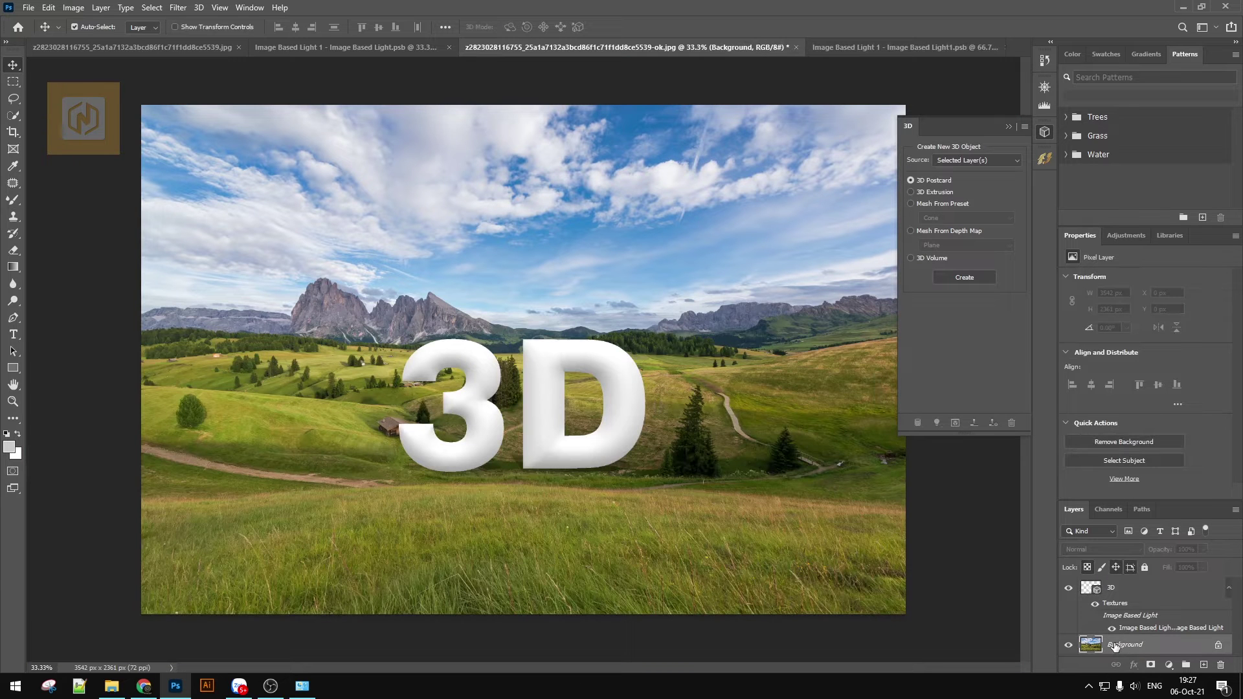
# Step: Copy the whole landscape photo and paste it into the Image Based Light1.psb texture
pyautogui.hotkey('ctrl', 'a')
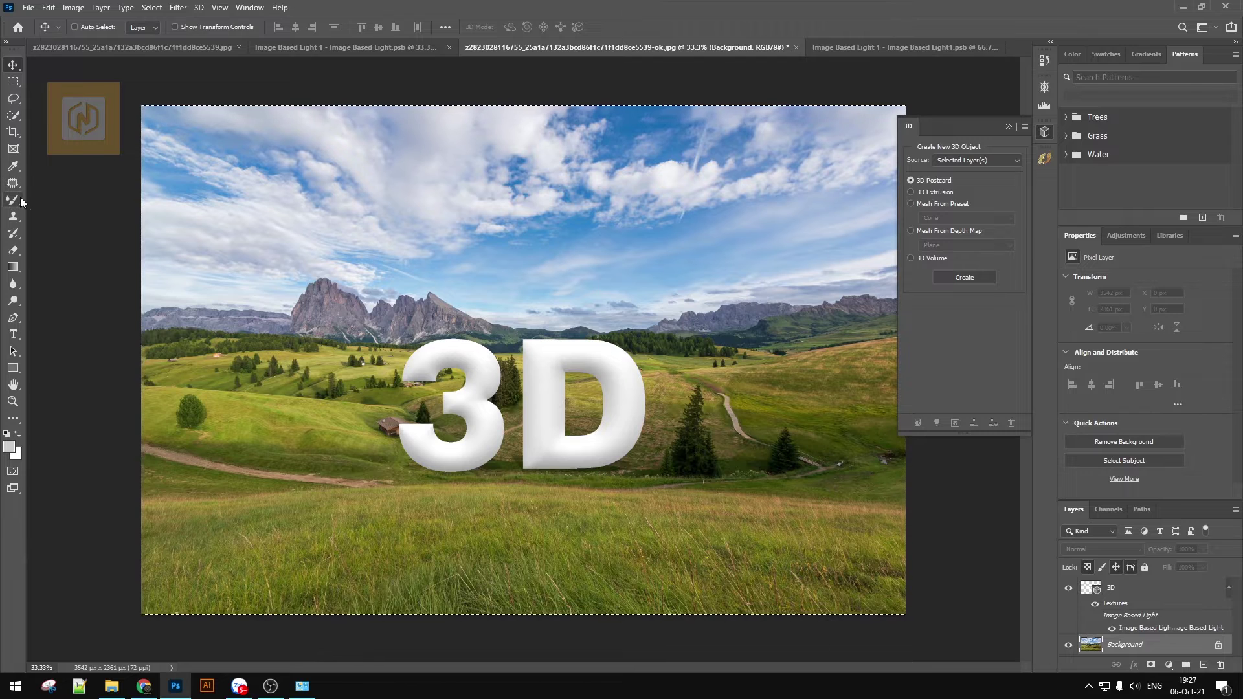
pyautogui.press('ctrl')
pyautogui.hotkey('ctrl', 'd')
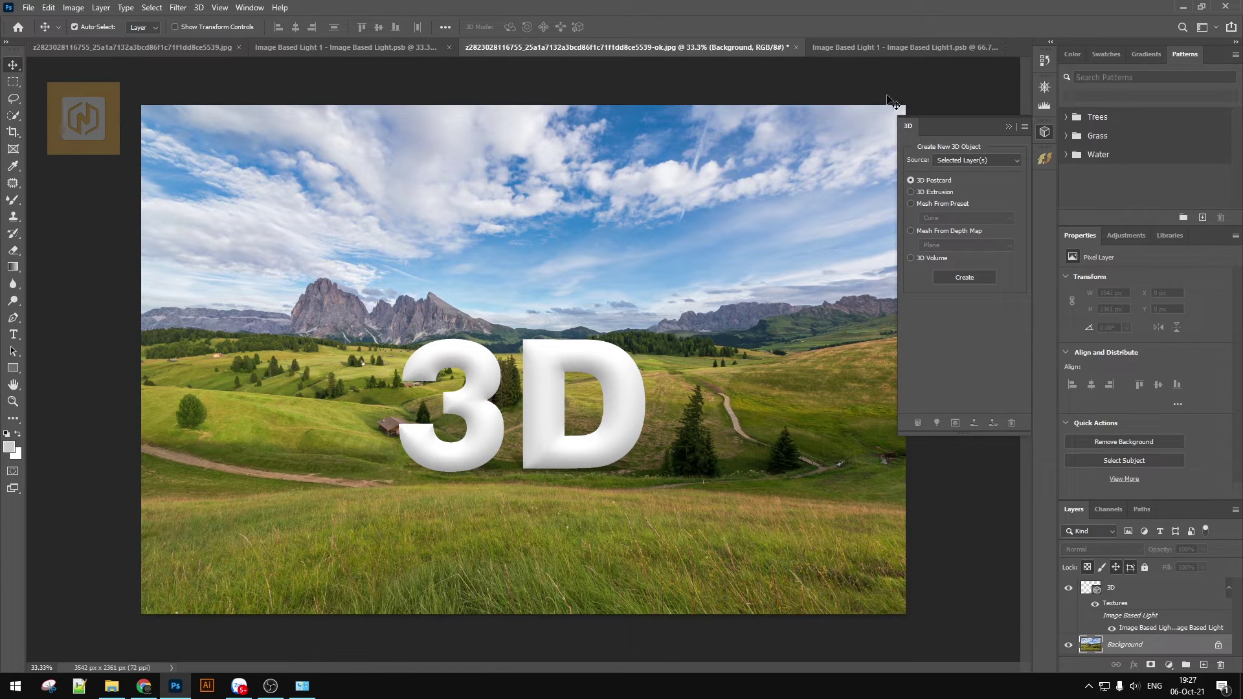
pyautogui.click(825, 48)
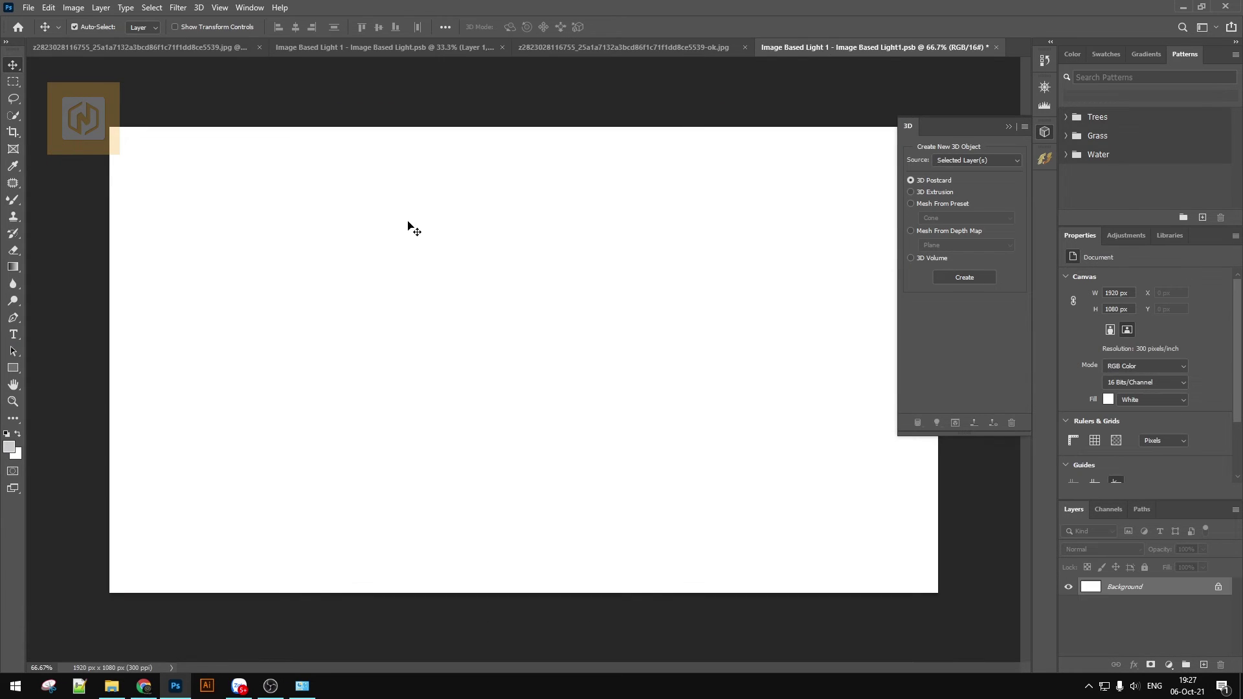
pyautogui.hotkey('ctrl', '-')
pyautogui.hotkey('ctrl', 'v')
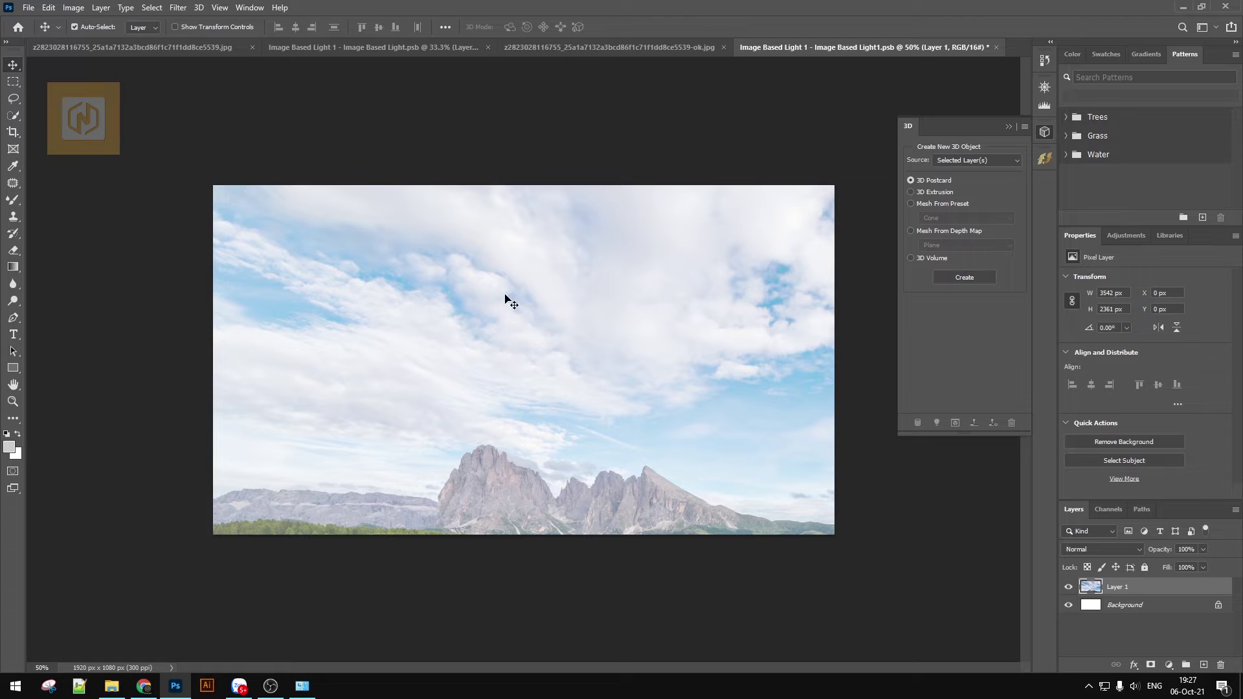
# Step: Reveal All to show the whole pasted photo, then save the light texture
pyautogui.click(71, 8)
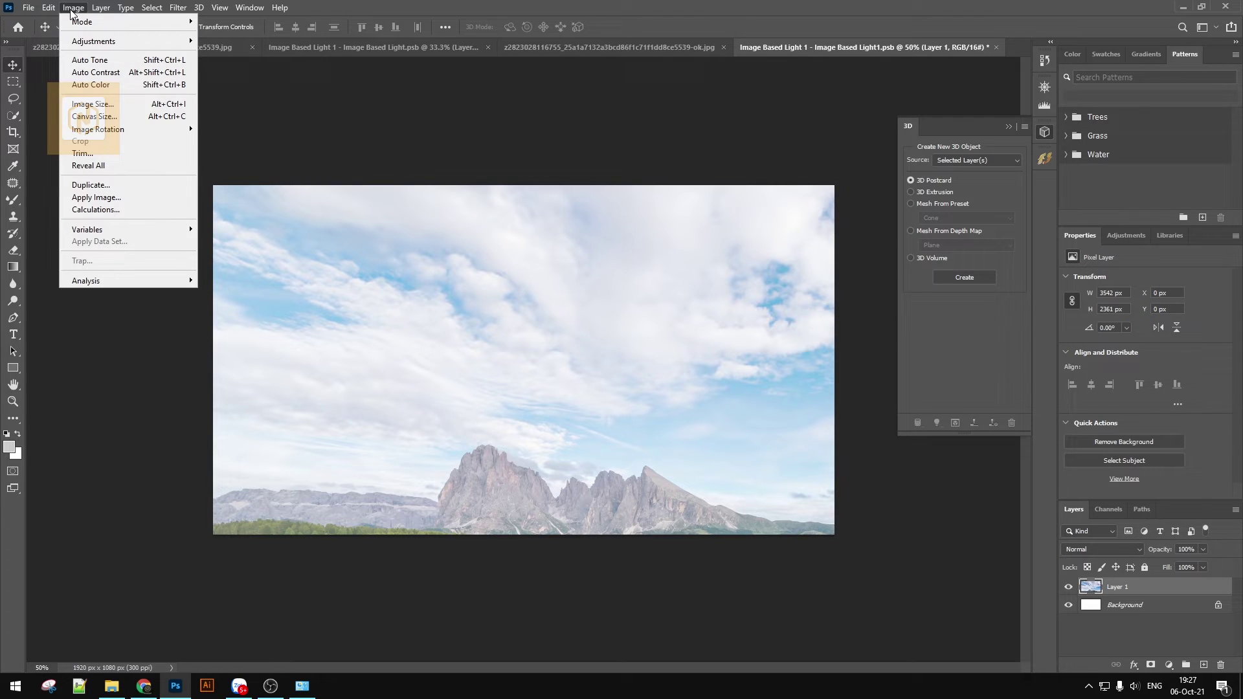
pyautogui.click(105, 167)
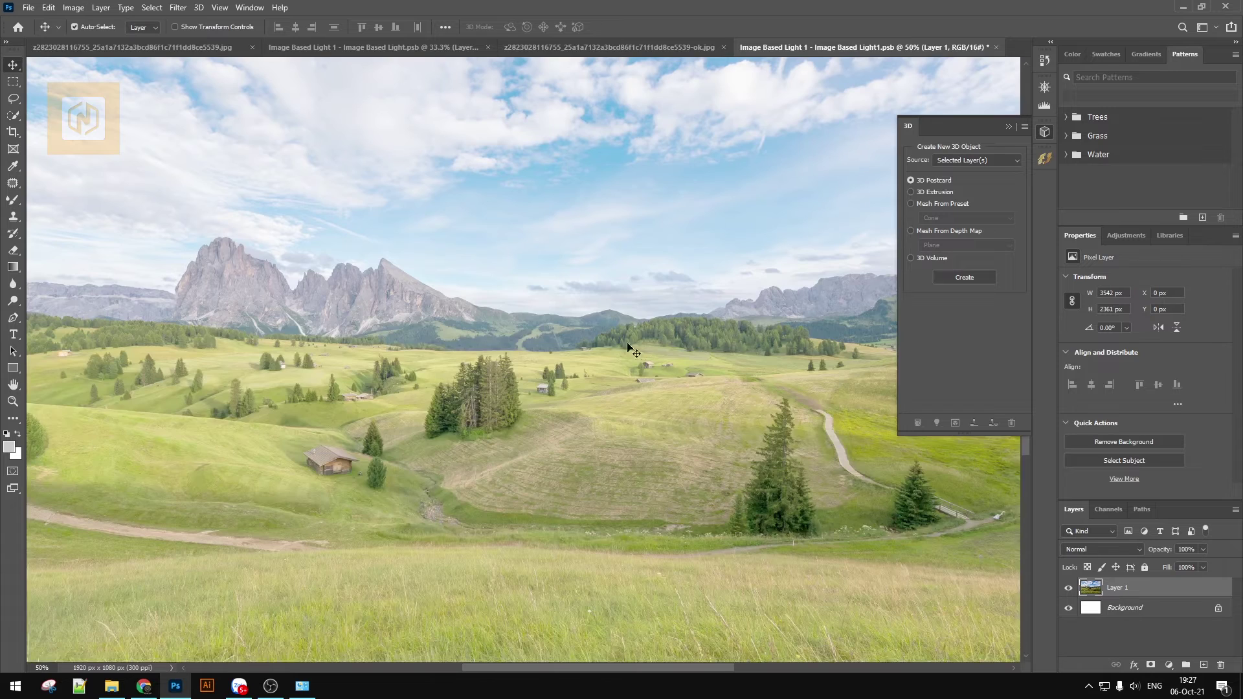
pyautogui.hotkey('ctrl', '-')
pyautogui.hotkey('ctrl', '-')
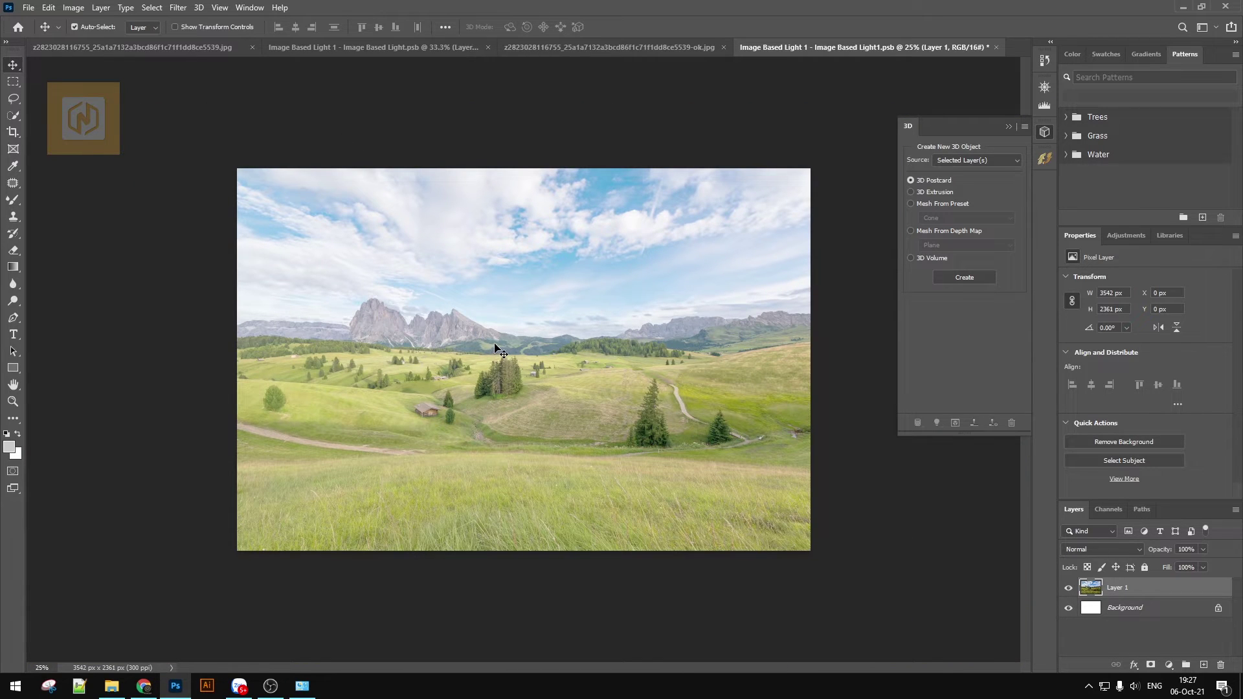
pyautogui.hotkey('ctrl', 's')
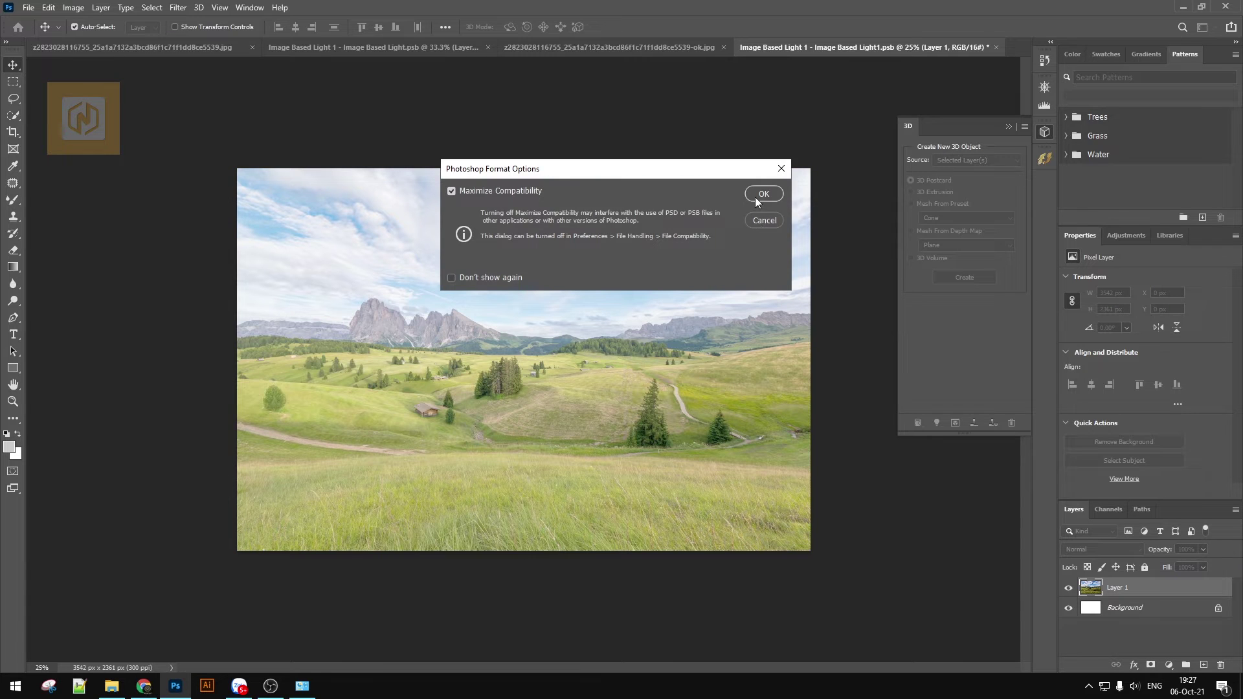
pyautogui.click(763, 195)
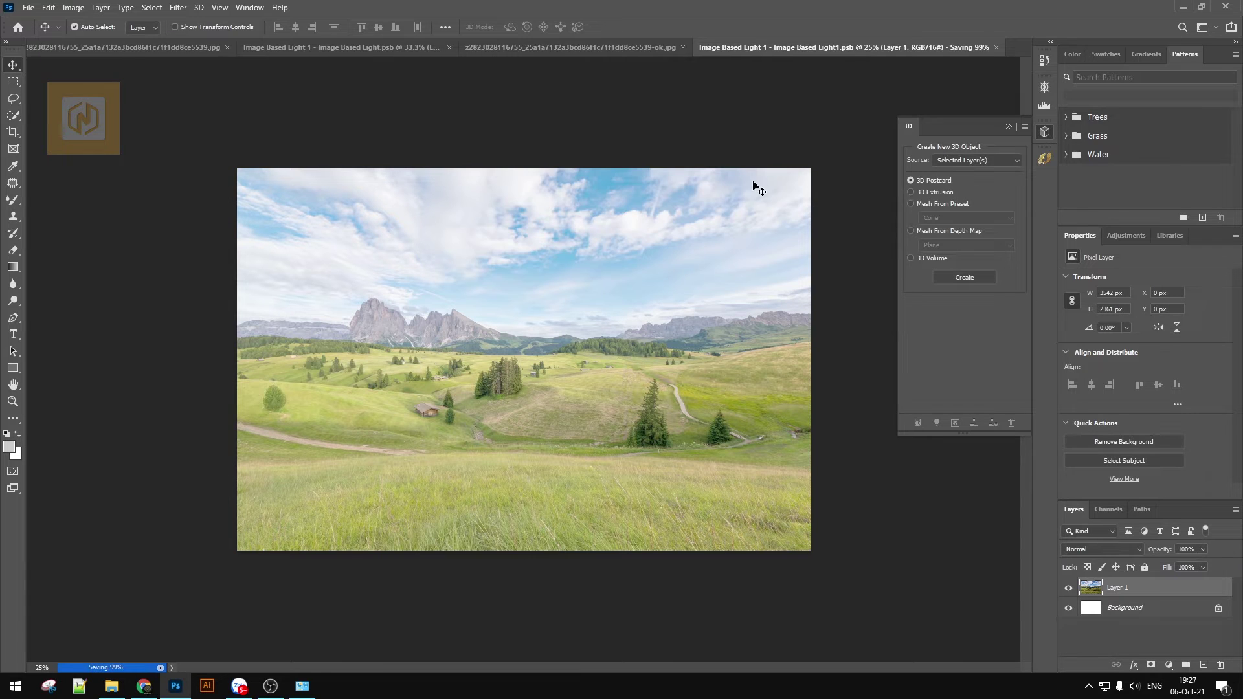
pyautogui.click(603, 48)
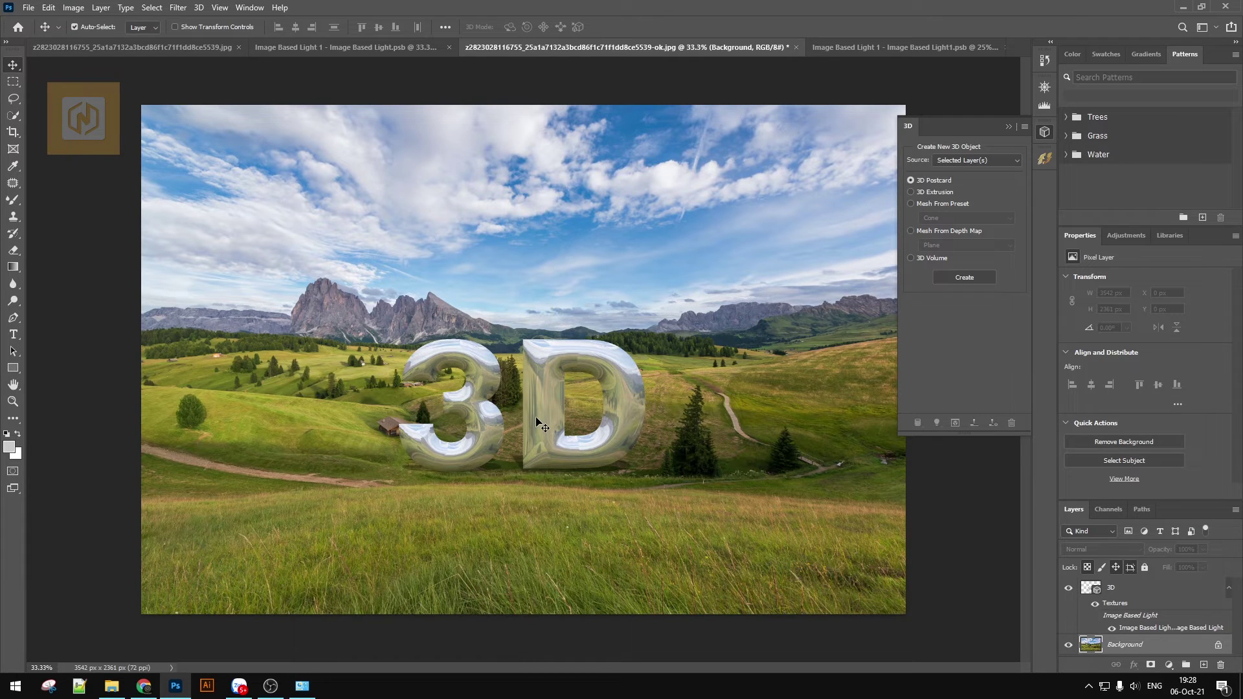
pyautogui.scroll(3, 511, 395)
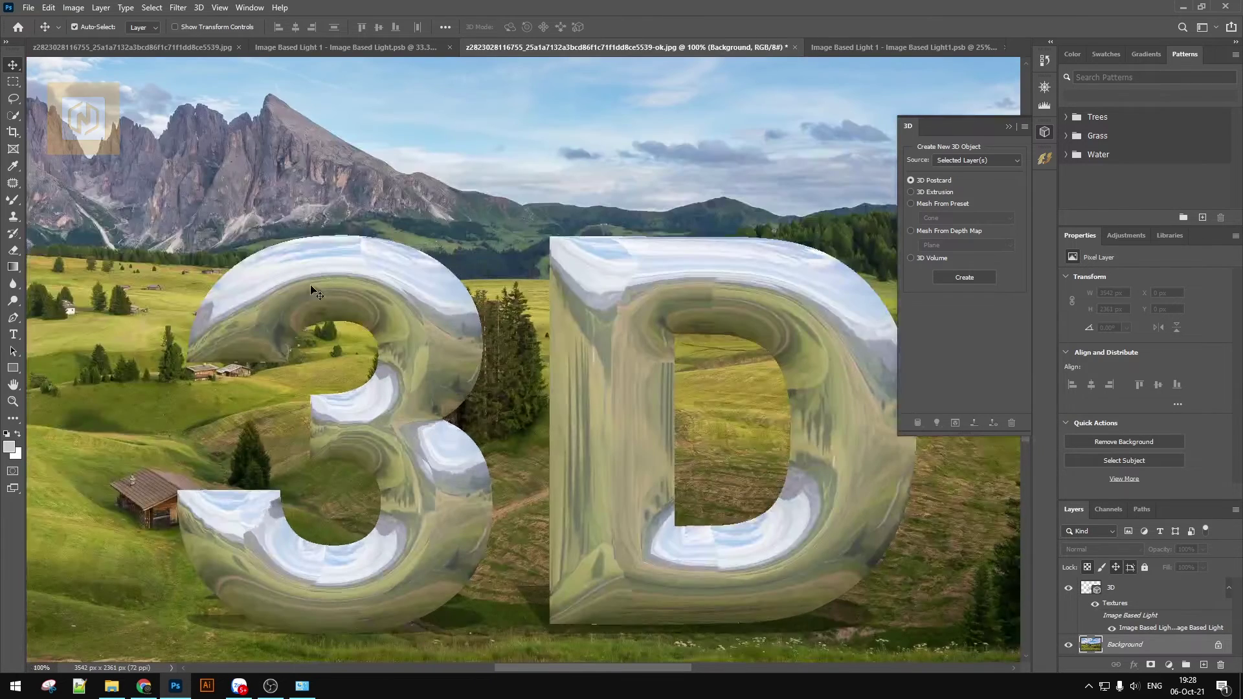
pyautogui.scroll(-1, 547, 401)
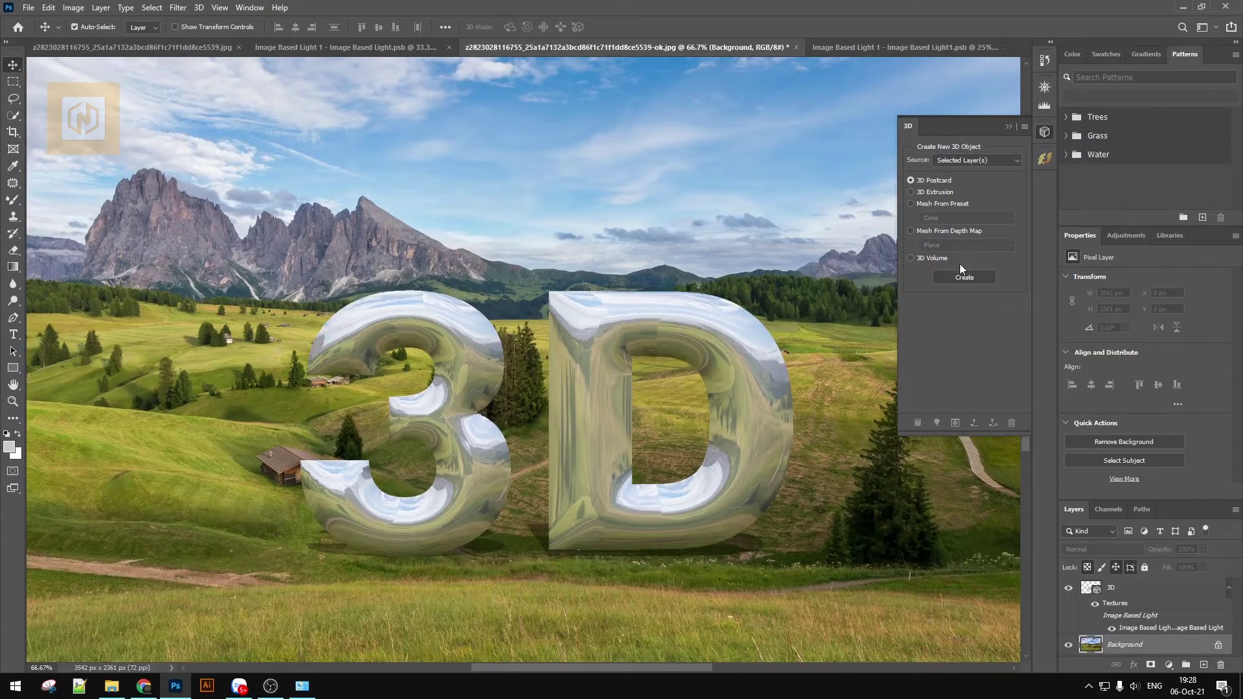
pyautogui.click(1122, 593)
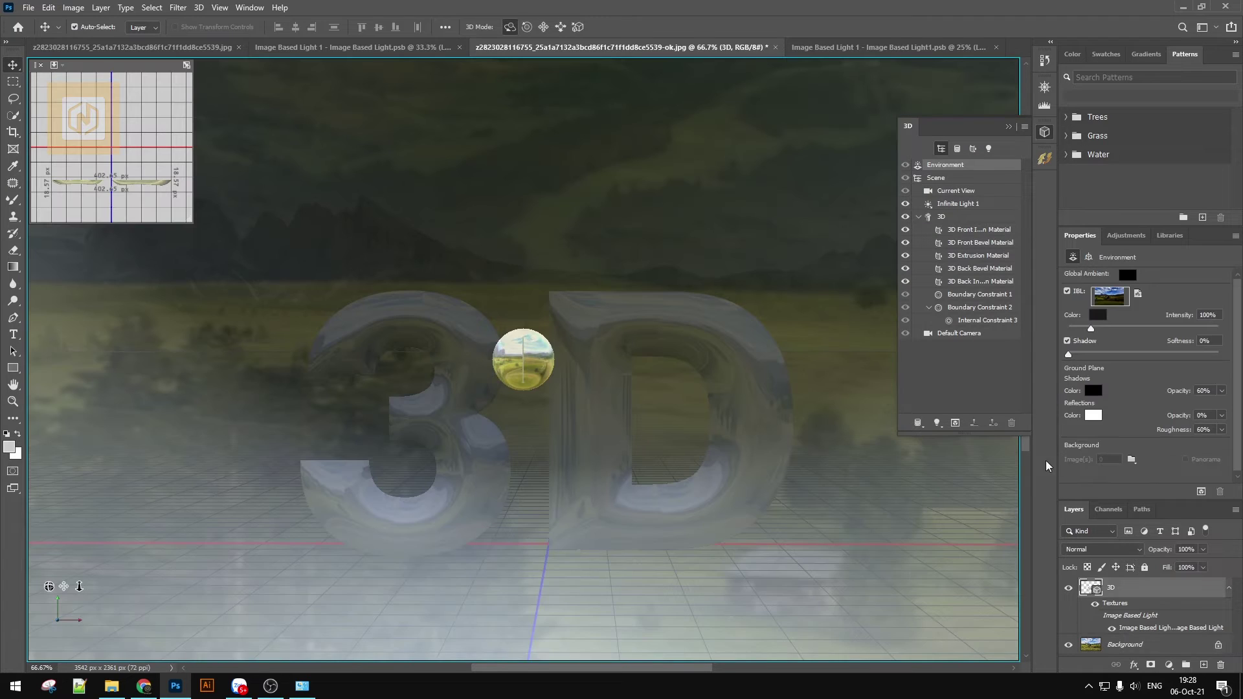
# Step: Set the lettering mesh's Extrusion Depth to about 51 px for thicker chrome letters
pyautogui.click(13, 82)
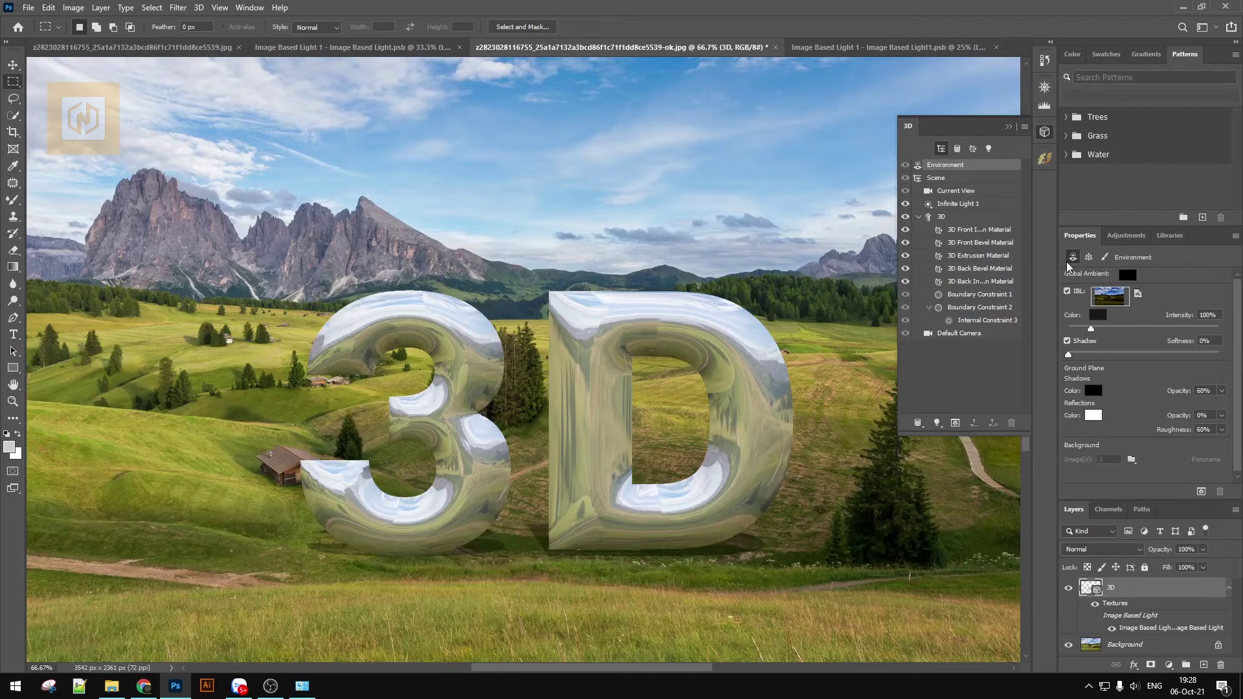
pyautogui.click(953, 216)
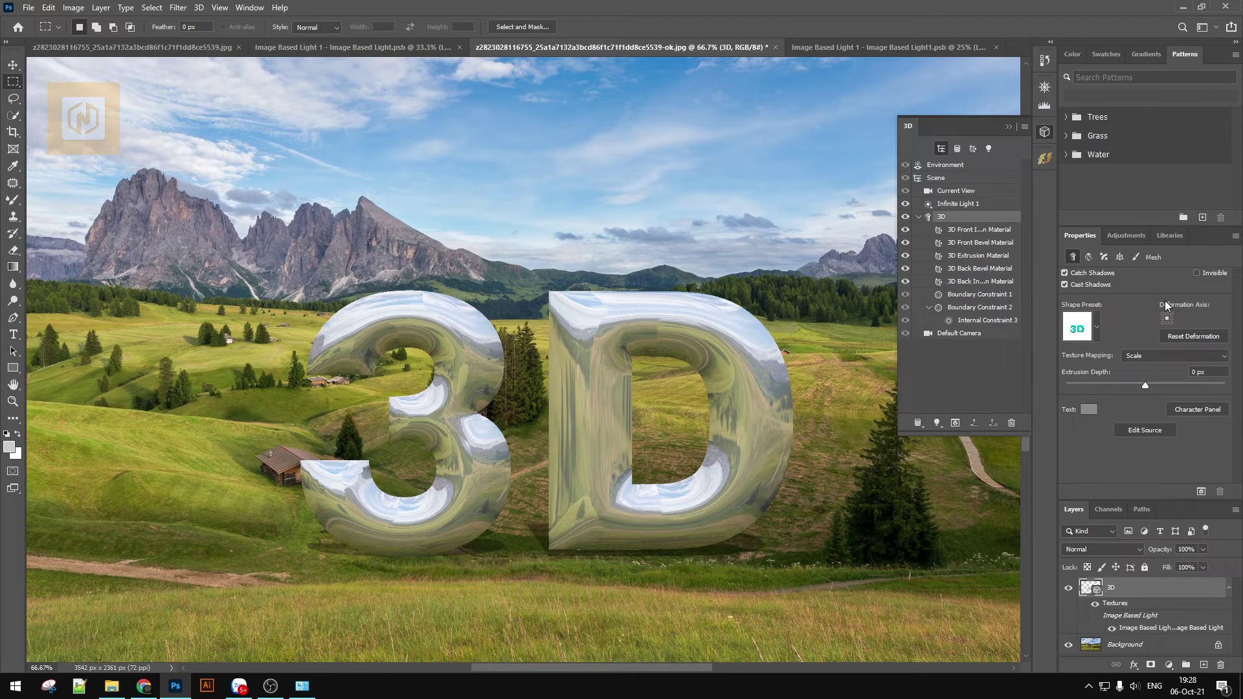
pyautogui.moveTo(1149, 387); pyautogui.dragTo(1148, 386)
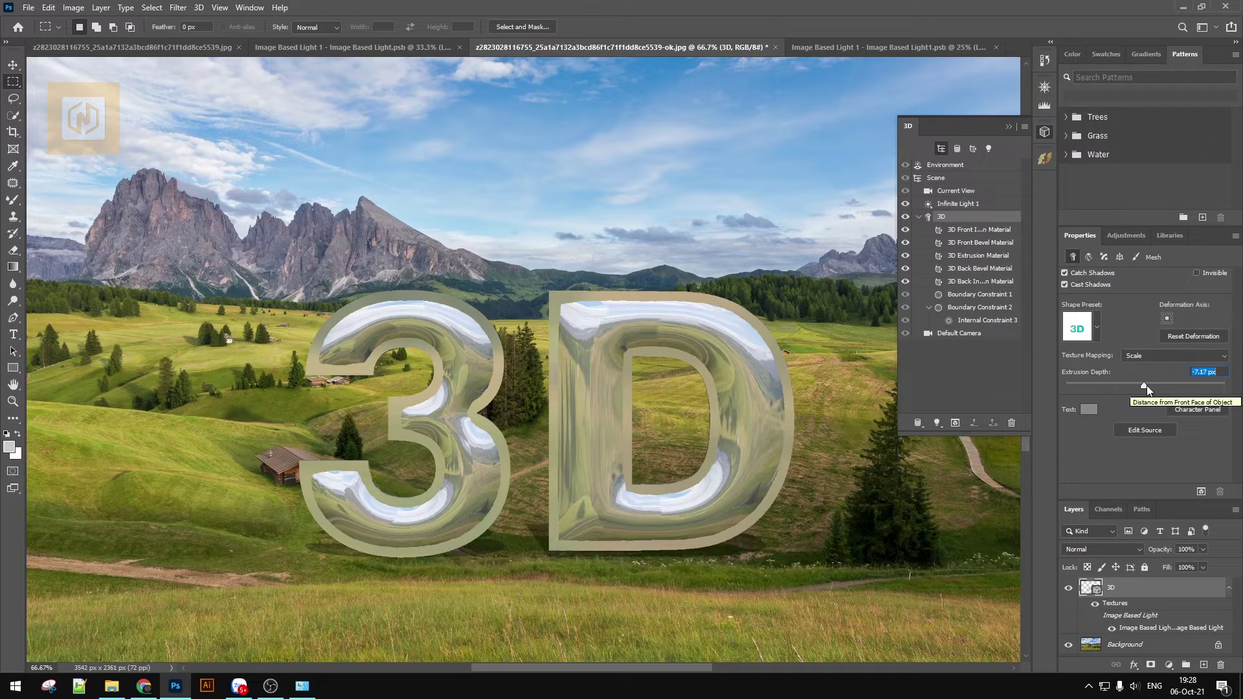
pyautogui.moveTo(1143, 388); pyautogui.dragTo(1147, 386)
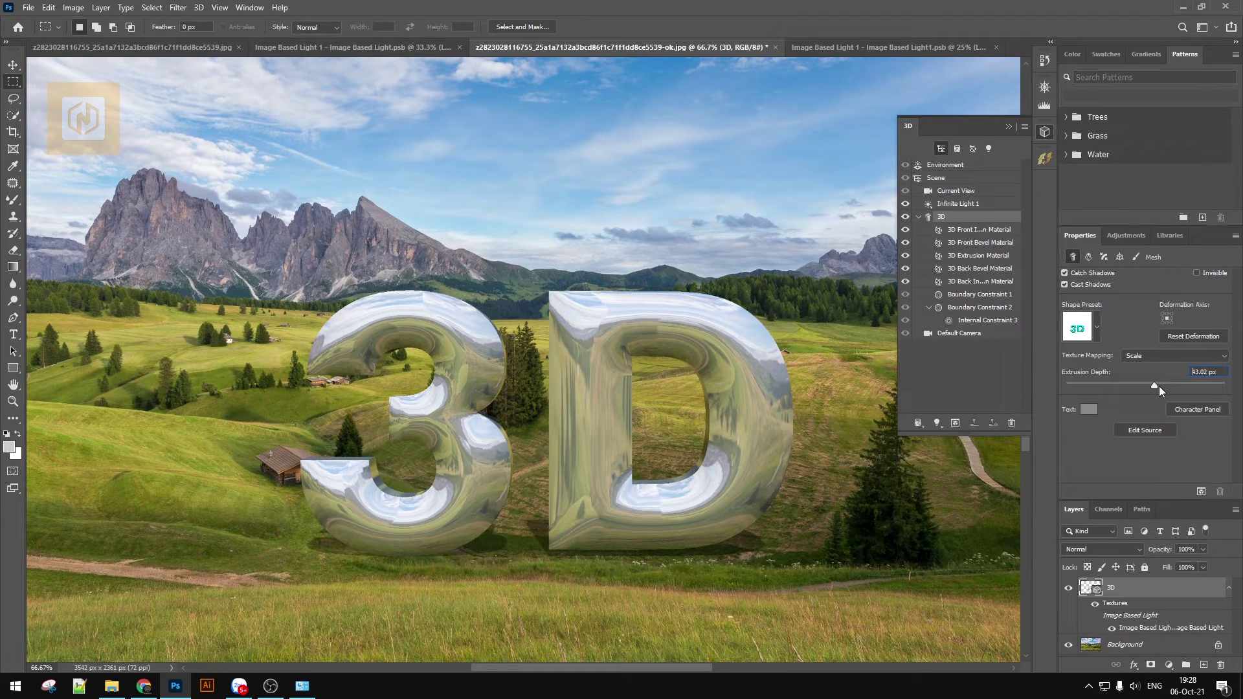
pyautogui.click(1159, 386)
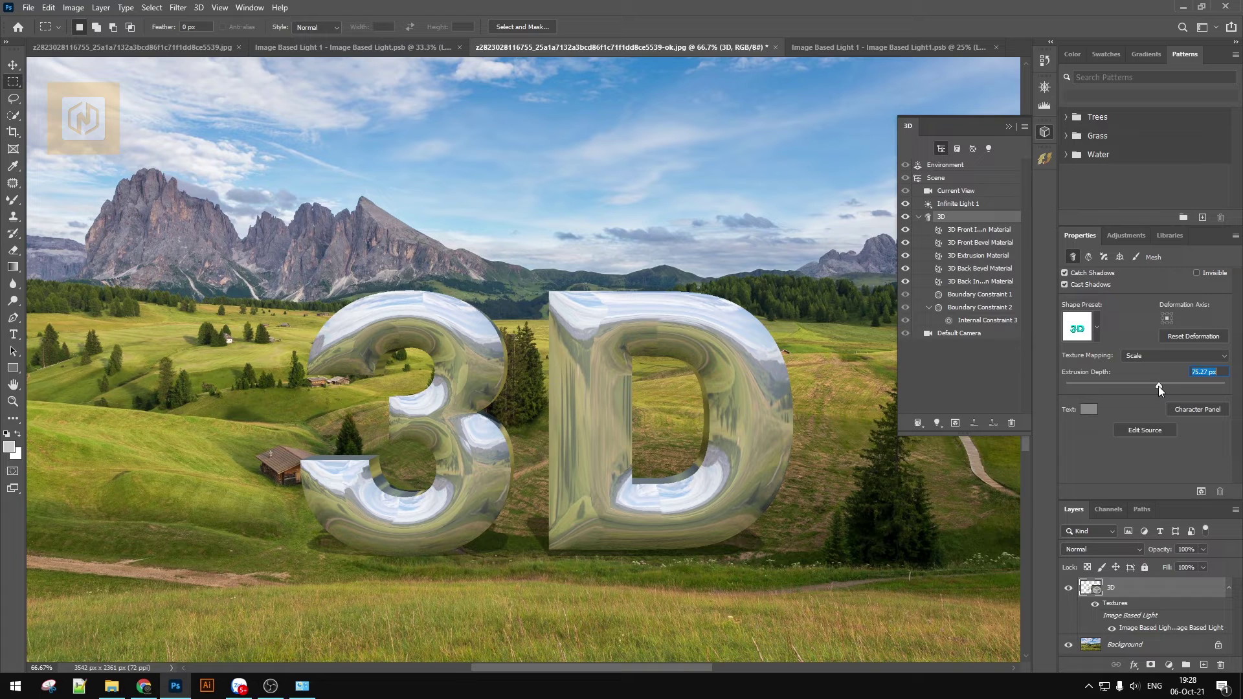
pyautogui.moveTo(1157, 387); pyautogui.dragTo(1157, 387)
pyautogui.click(949, 167)
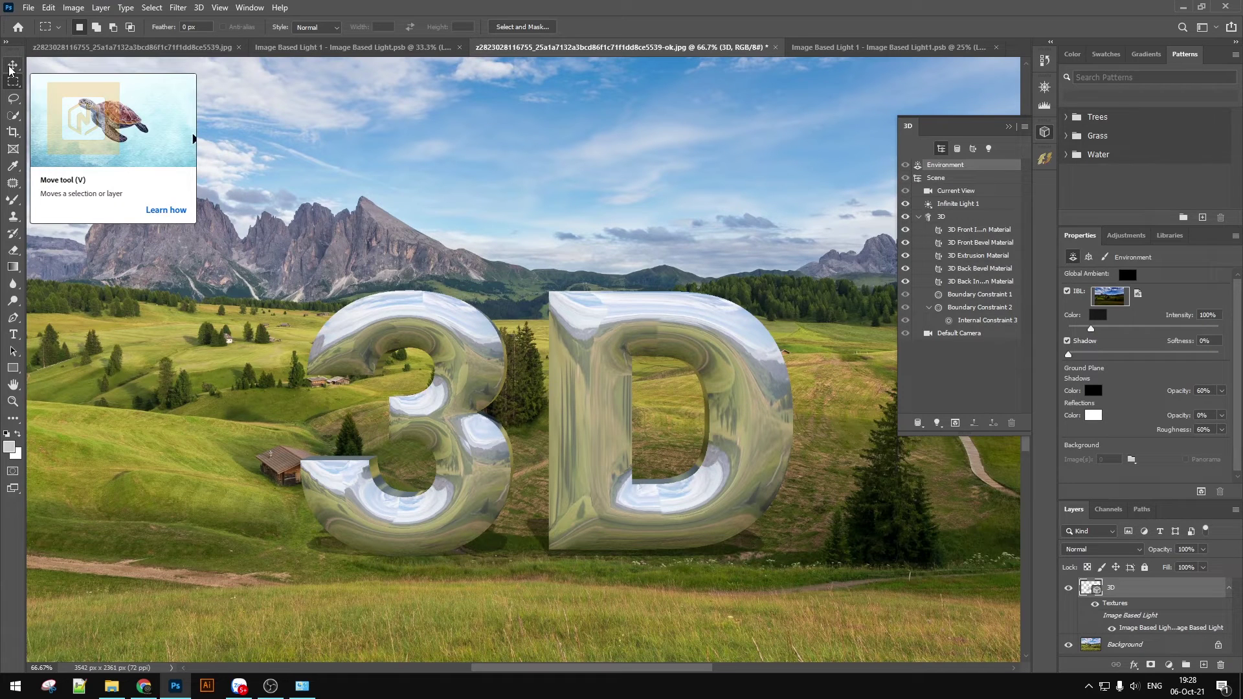
# Step: Rotate the IBL environment sphere so different parts of the meadow reflect in the chrome letters
pyautogui.click(10, 68)
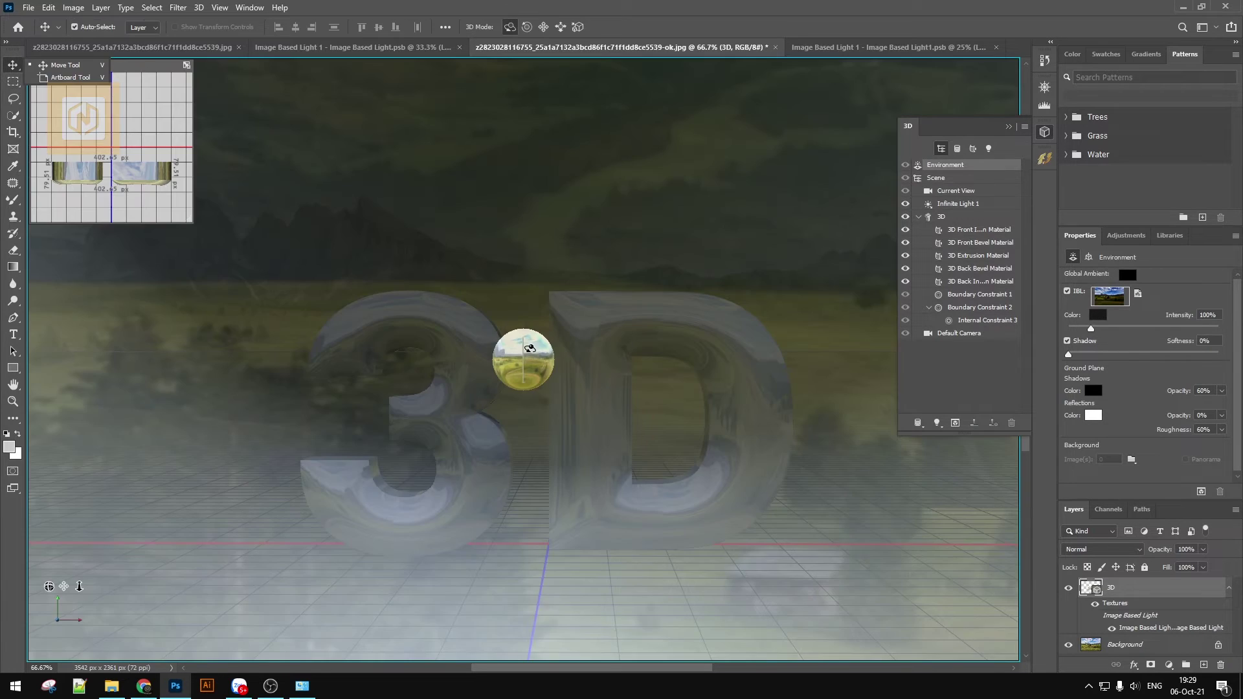
pyautogui.moveTo(530, 348)
pyautogui.mouseDown()
pyautogui.moveTo(536, 386)
pyautogui.moveTo(530, 364)
pyautogui.moveTo(516, 373)
pyautogui.mouseUp()
pyautogui.moveTo(507, 374)
pyautogui.mouseDown()
pyautogui.moveTo(451, 367)
pyautogui.moveTo(583, 375)
pyautogui.mouseUp()
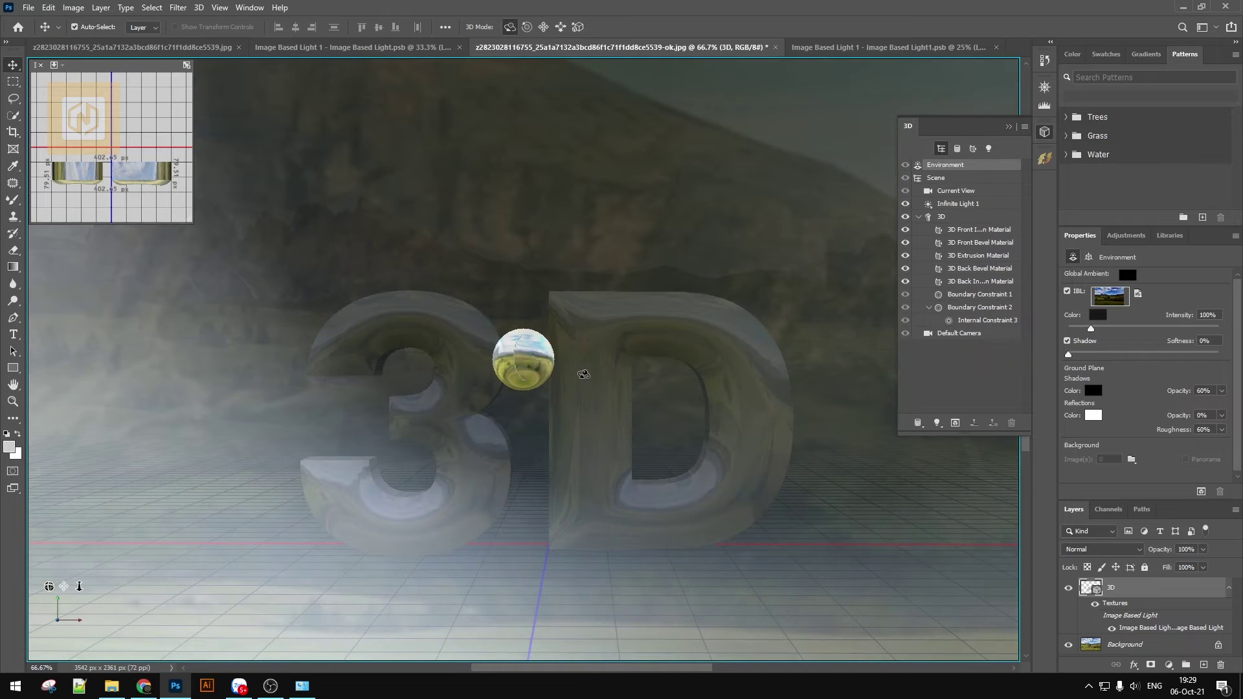
pyautogui.click(12, 84)
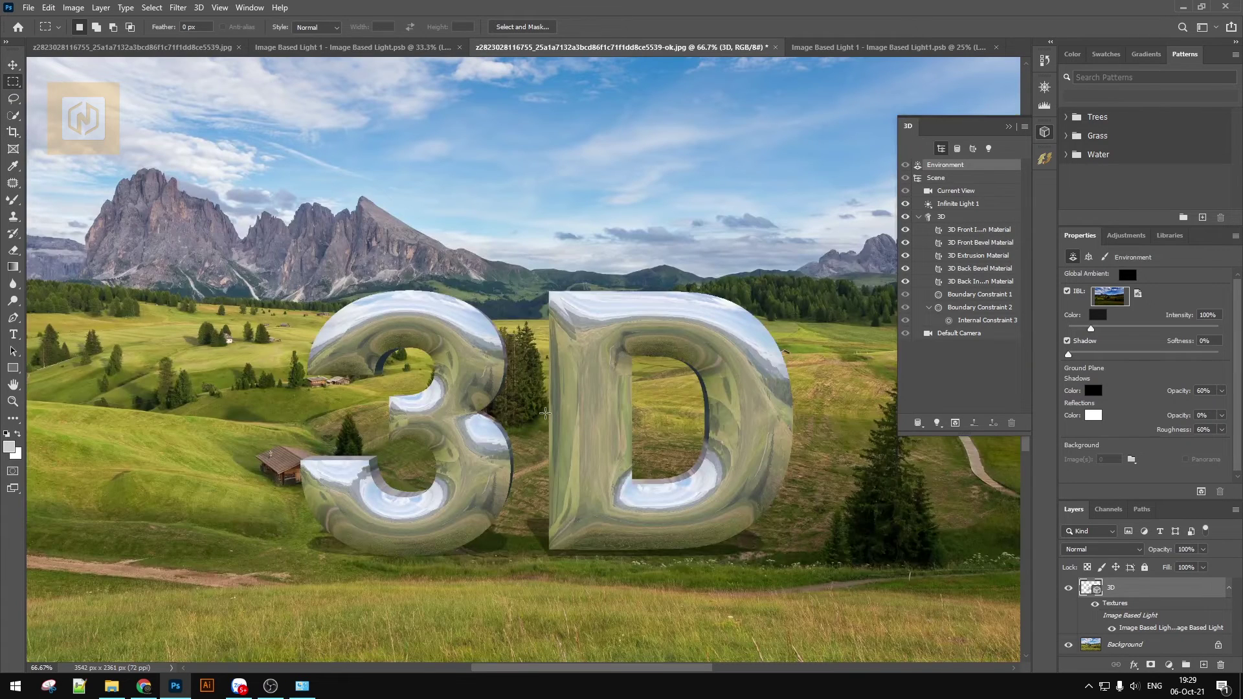
# Step: Lower the image-based light intensity to about 112% and bring up its light-colour picker
pyautogui.scroll(-2, 621, 409)
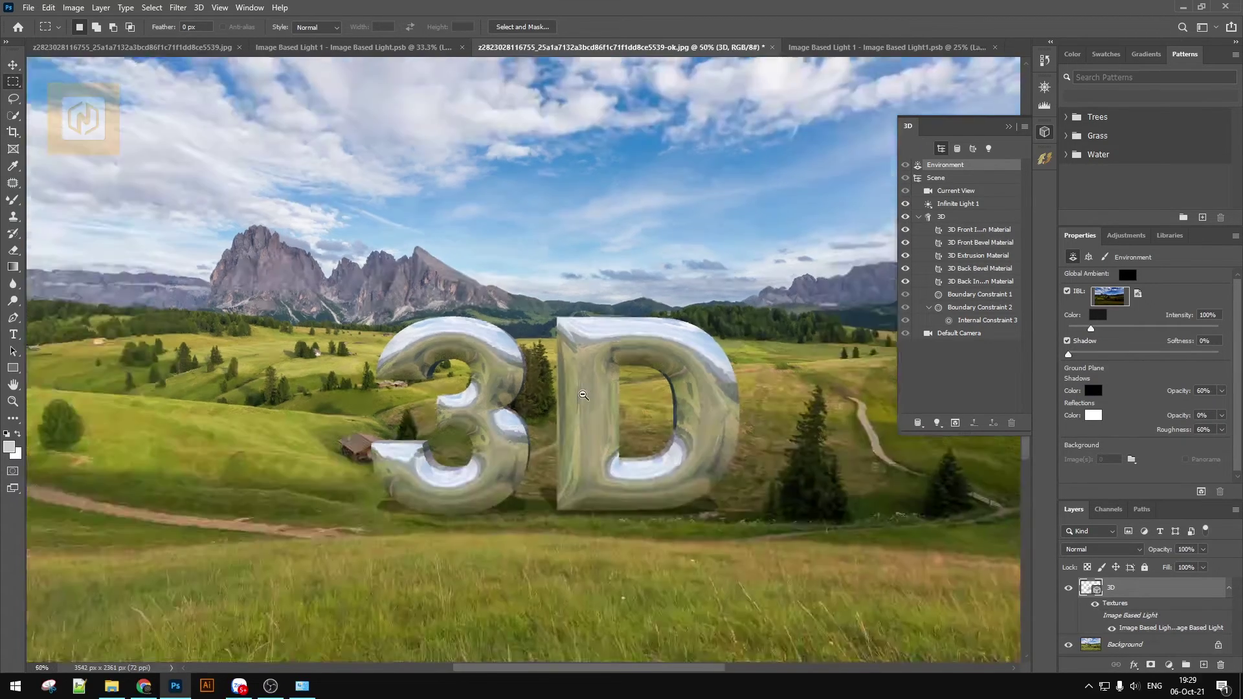
pyautogui.scroll(2, 549, 384)
pyautogui.scroll(-1, 549, 384)
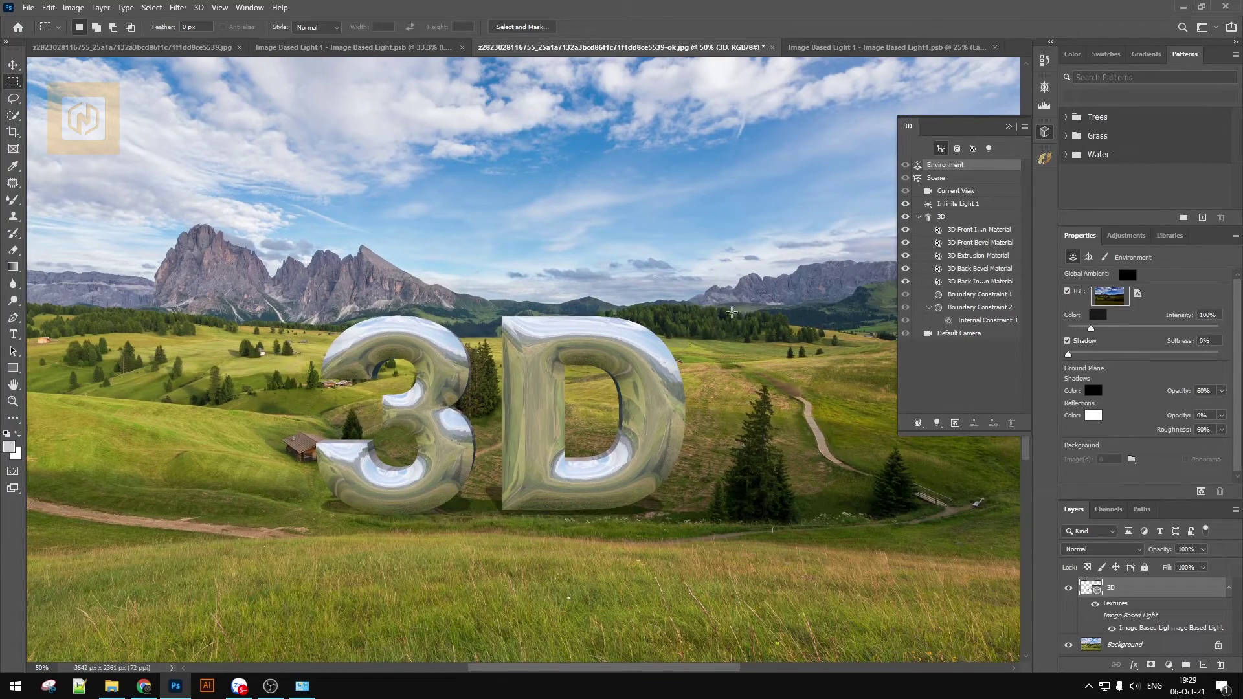
pyautogui.moveTo(1095, 327)
pyautogui.mouseDown()
pyautogui.moveTo(1085, 327)
pyautogui.moveTo(1098, 332)
pyautogui.mouseUp()
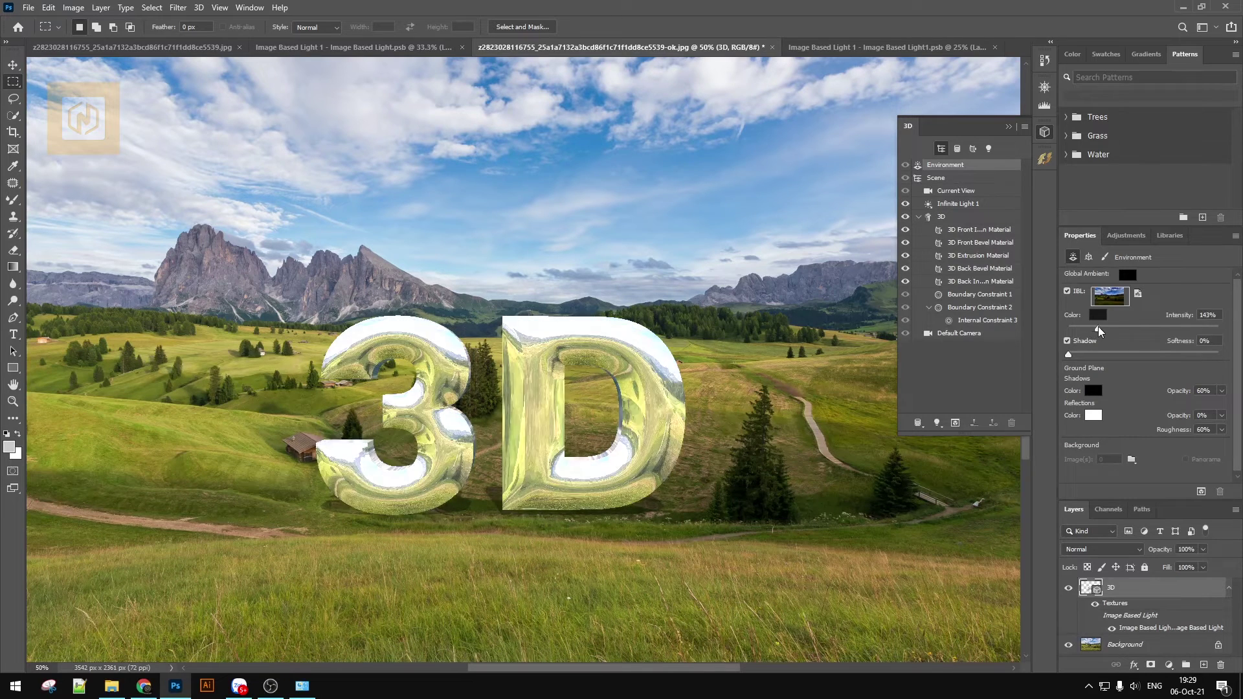
pyautogui.moveTo(1098, 331); pyautogui.dragTo(1092, 332)
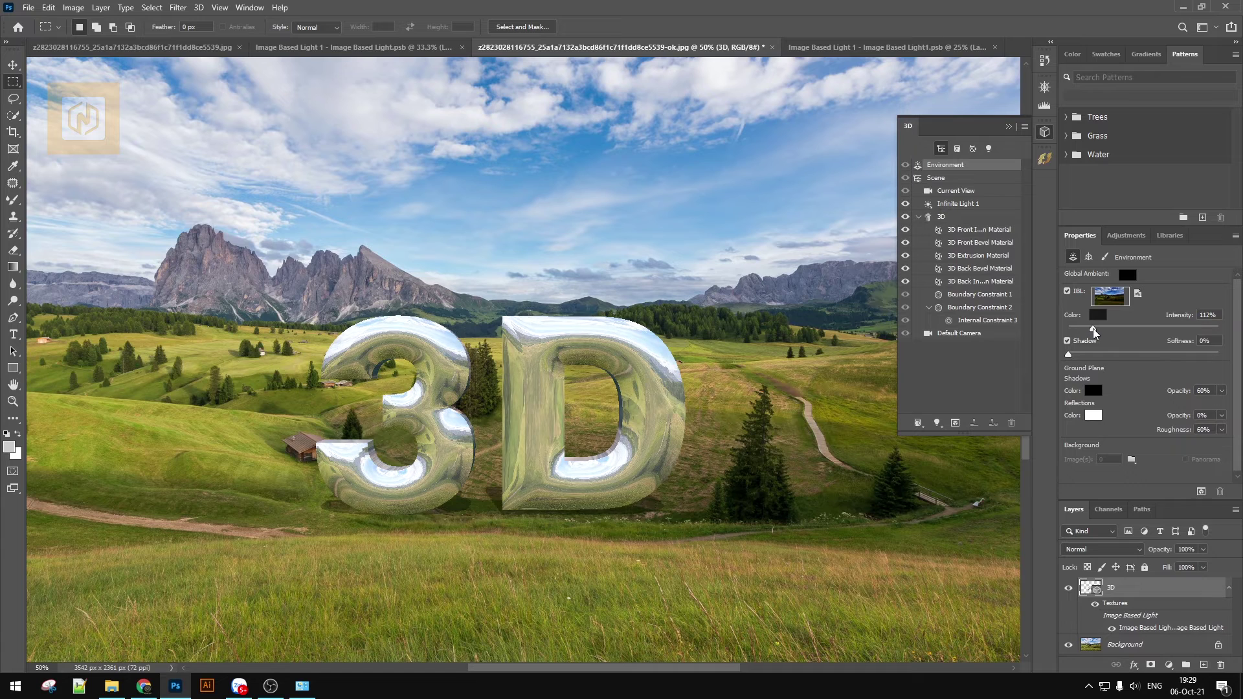
pyautogui.click(1096, 315)
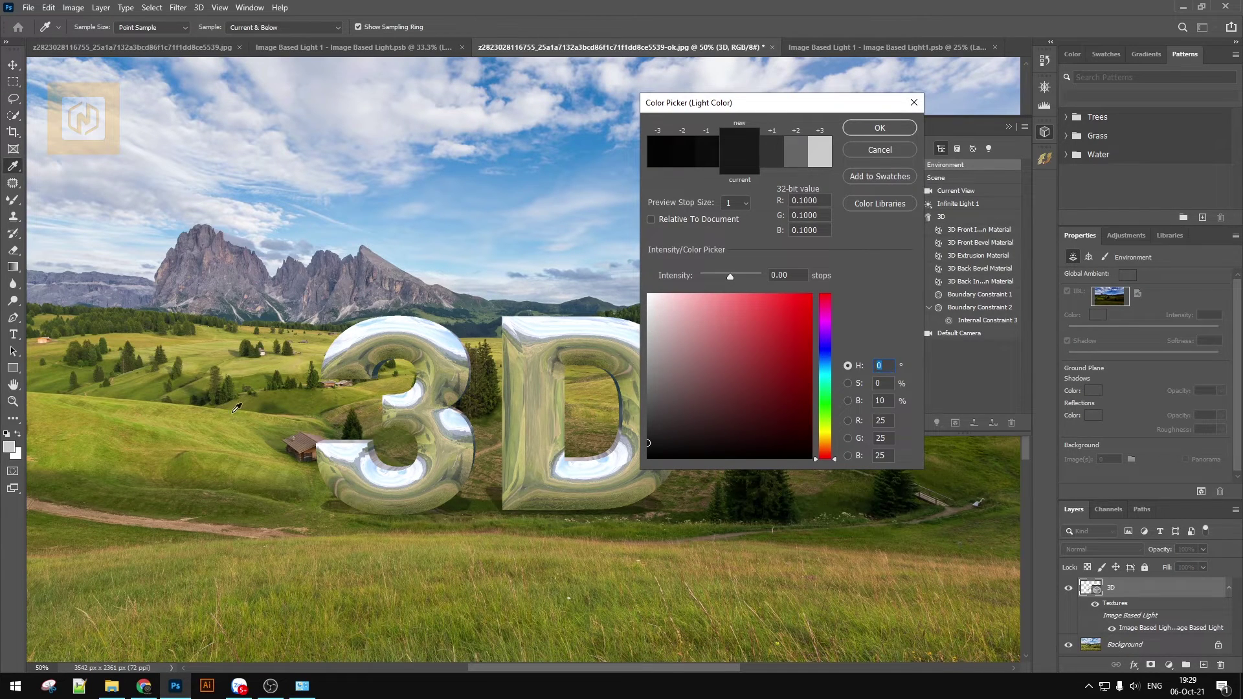
# Step: Tint the image-based light a pale cream yellow sampled from the grass
pyautogui.click(193, 425)
pyautogui.click(751, 339)
pyautogui.click(697, 298)
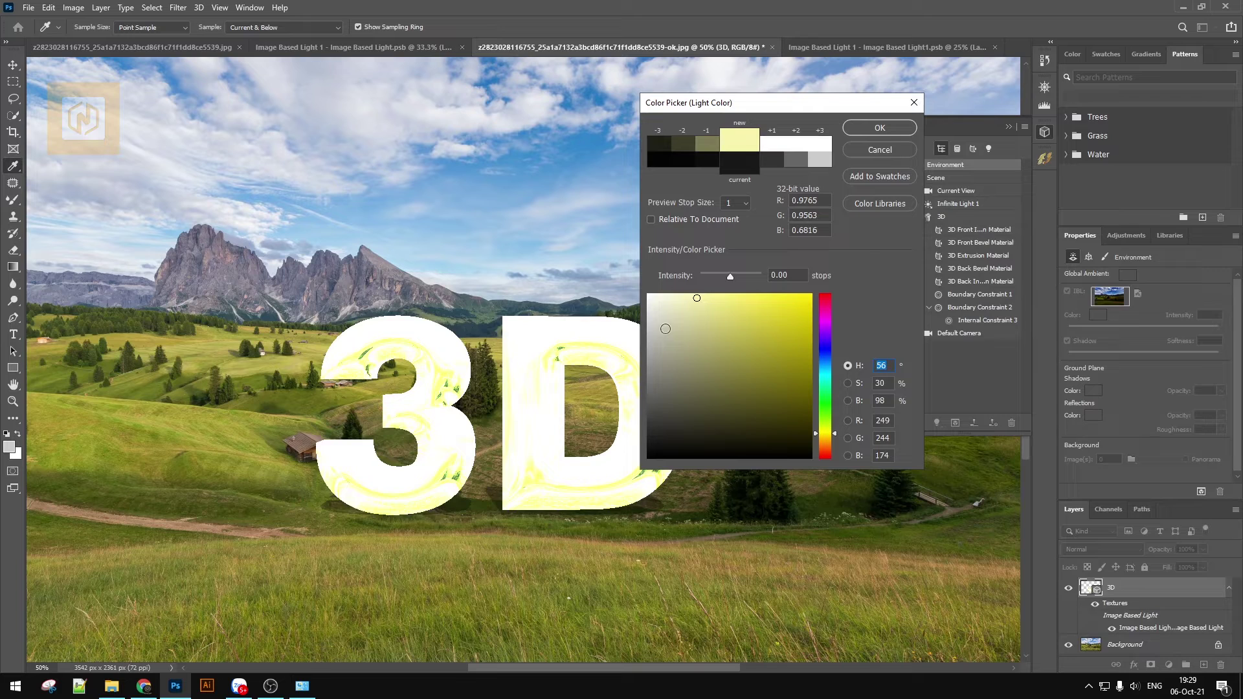
pyautogui.moveTo(696, 297)
pyautogui.mouseDown()
pyautogui.moveTo(681, 295)
pyautogui.moveTo(675, 272)
pyautogui.mouseUp()
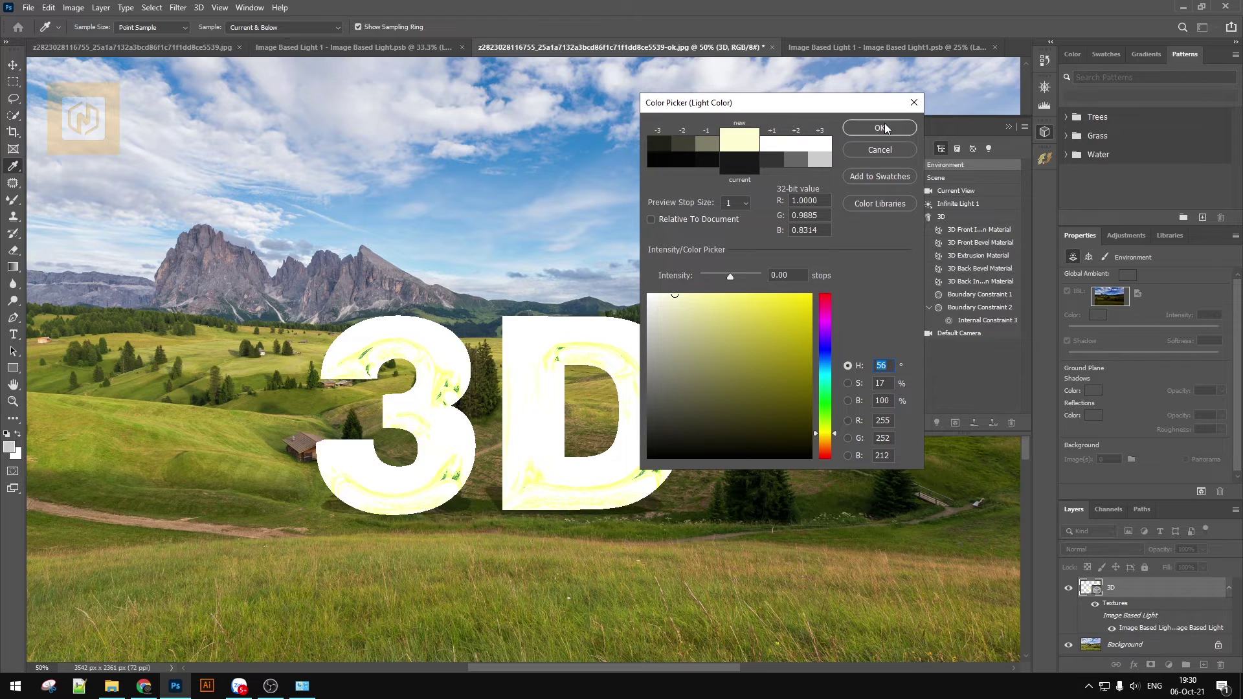
pyautogui.click(885, 128)
# Step: Cut the image-based light intensity to 37% and check the whole image
pyautogui.moveTo(1092, 329); pyautogui.dragTo(1076, 329)
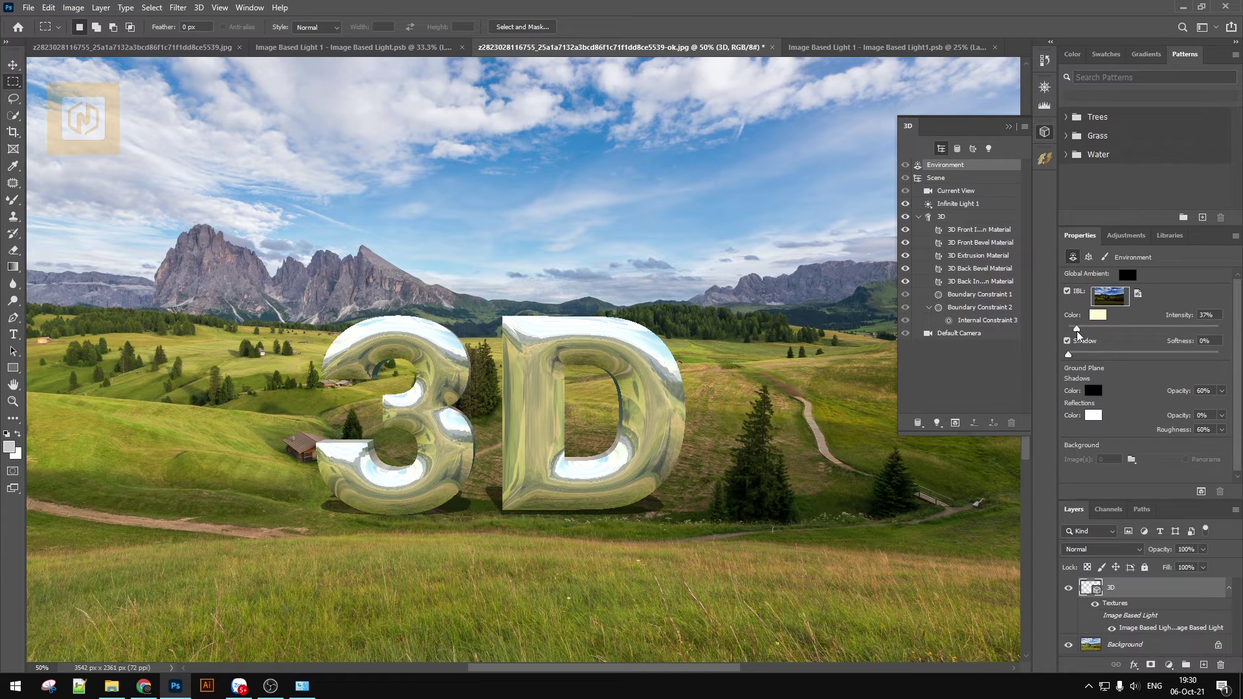
pyautogui.click(1078, 331)
pyautogui.hotkey('ctrl', '-')
pyautogui.hotkey('ctrl', '-')
pyautogui.hotkey('ctrl', '-')
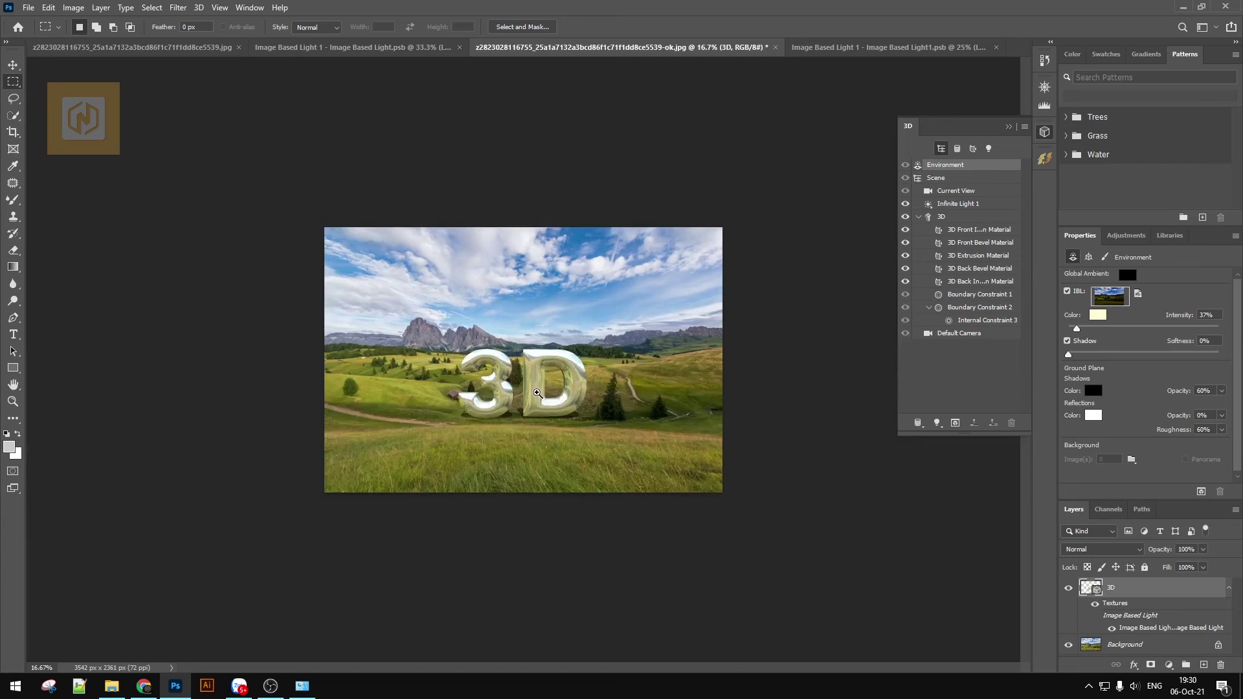
pyautogui.hotkey('ctrl', '+')
pyautogui.hotkey('ctrl', '+')
pyautogui.hotkey('ctrl', '+')
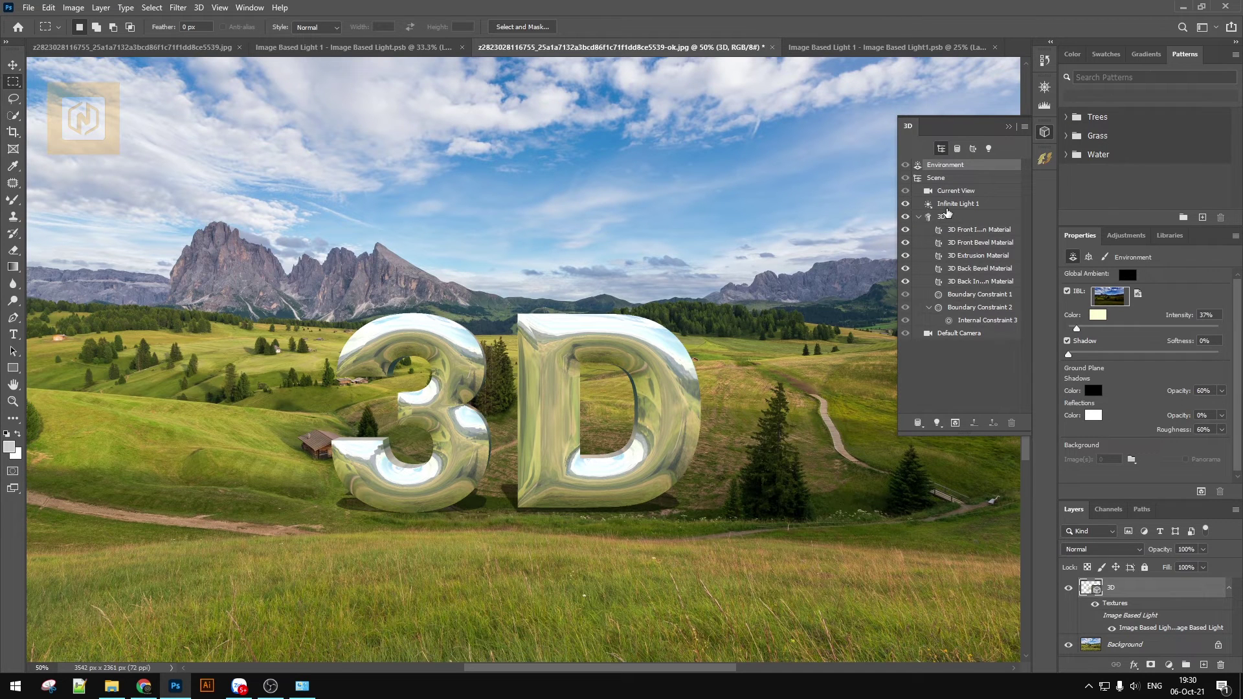
pyautogui.click(950, 204)
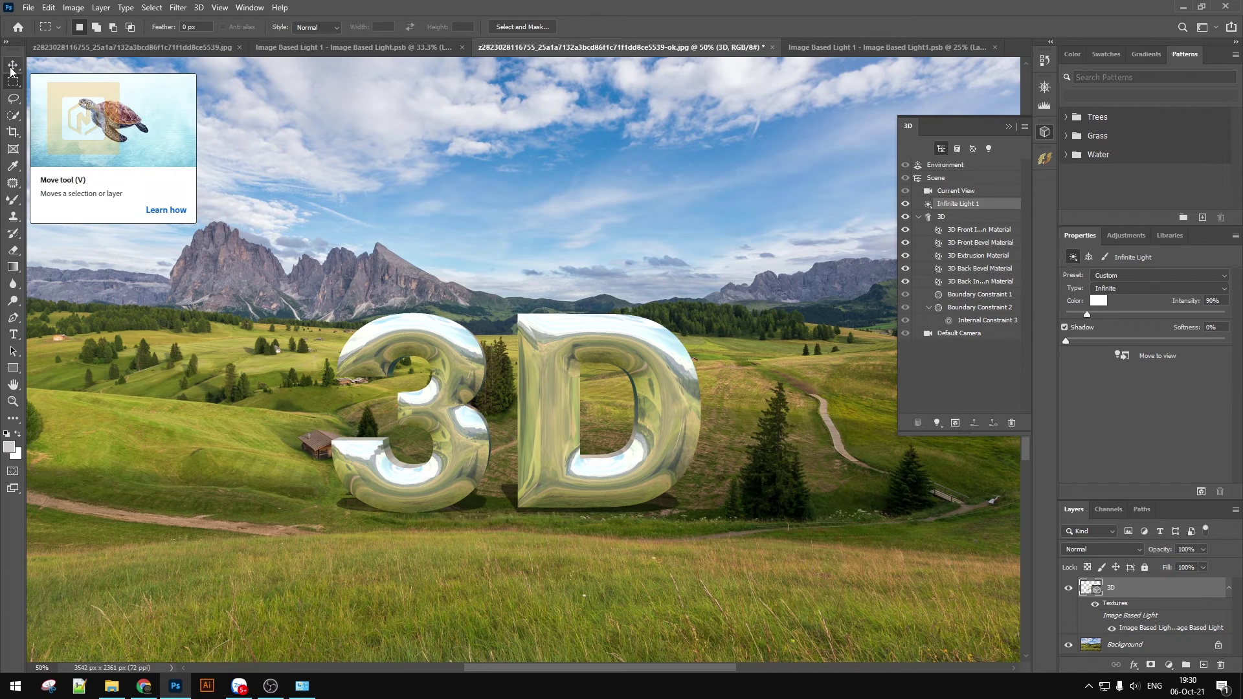
# Step: Swing Infinite Light 1 over the letters and set its shadow softness to 20%
pyautogui.click(11, 70)
pyautogui.moveTo(536, 239)
pyautogui.mouseDown()
pyautogui.moveTo(557, 336)
pyautogui.moveTo(551, 306)
pyautogui.mouseUp()
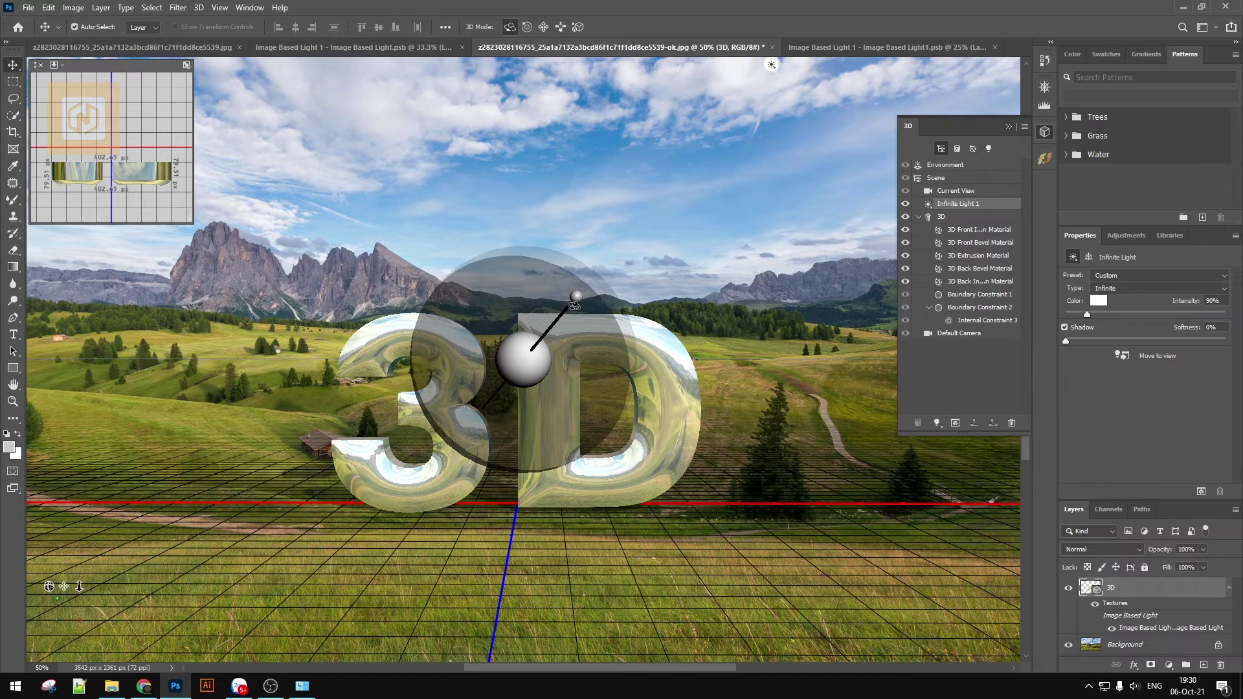
pyautogui.moveTo(551, 305); pyautogui.dragTo(557, 307)
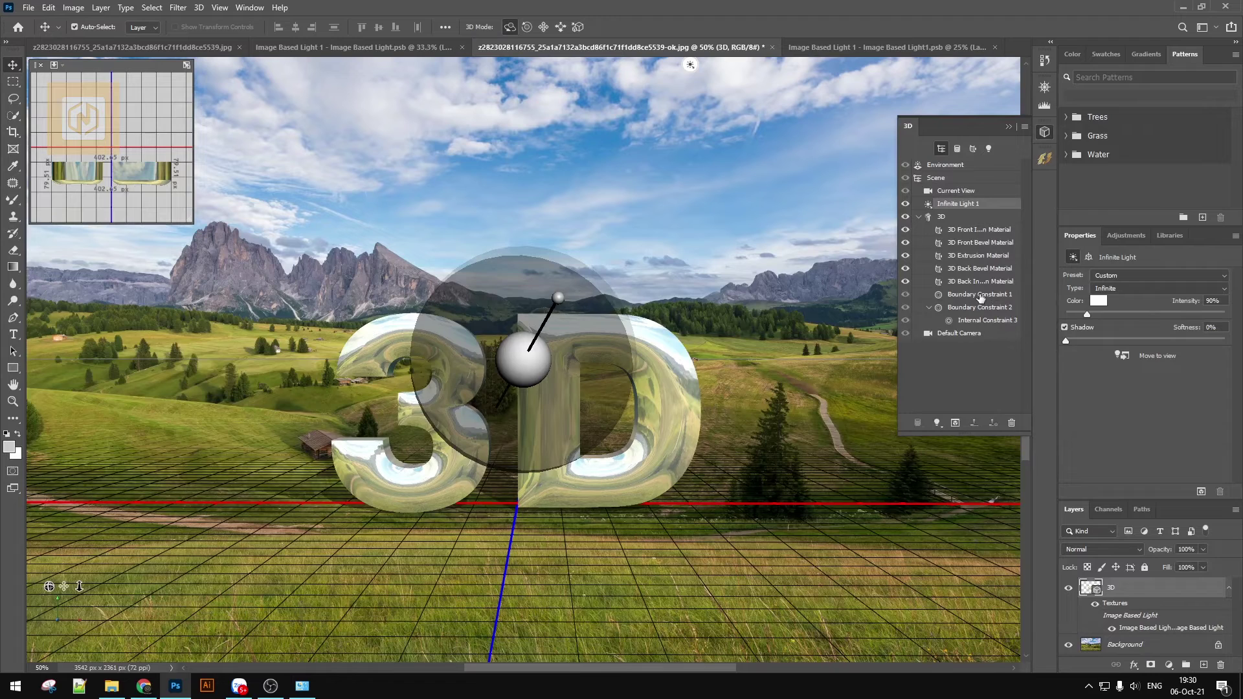
pyautogui.click(15, 81)
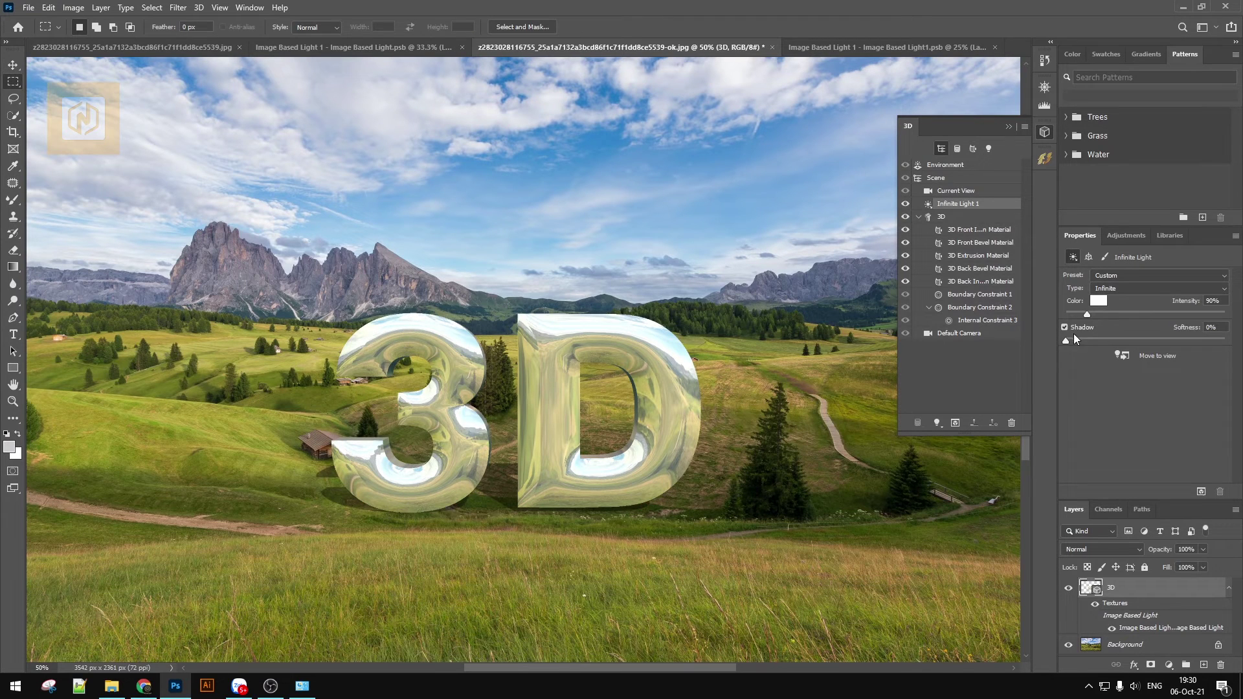
pyautogui.moveTo(1067, 340); pyautogui.dragTo(1097, 338)
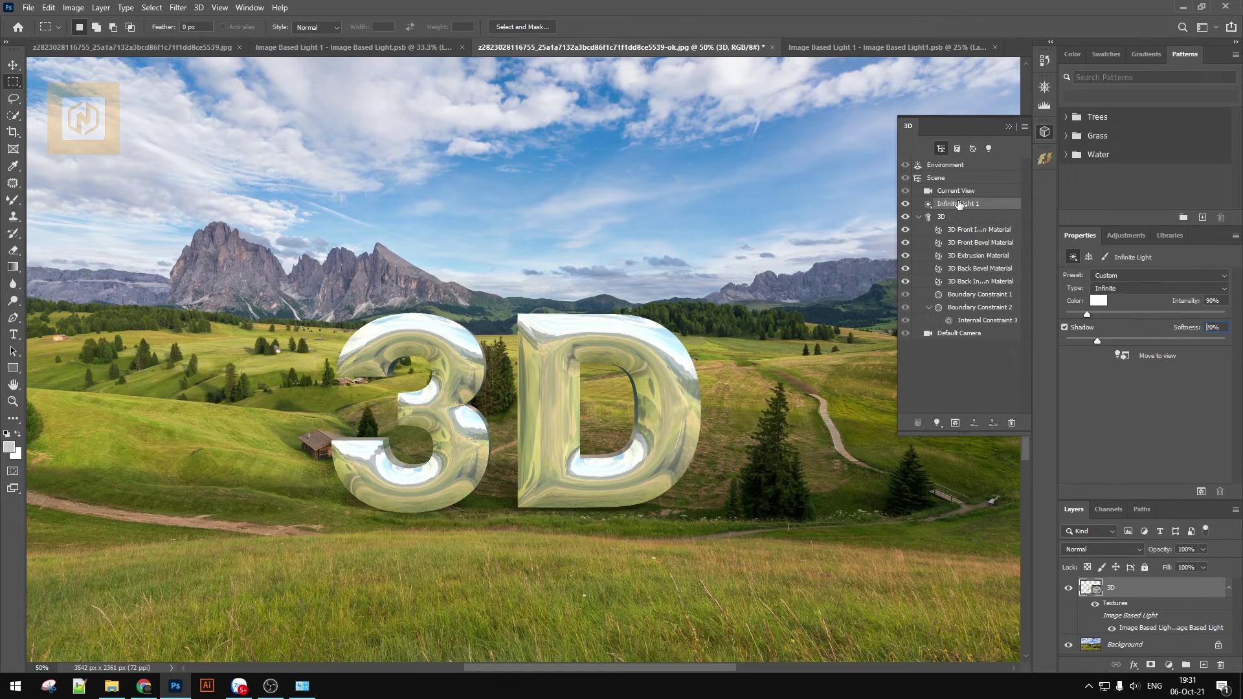
pyautogui.click(965, 232)
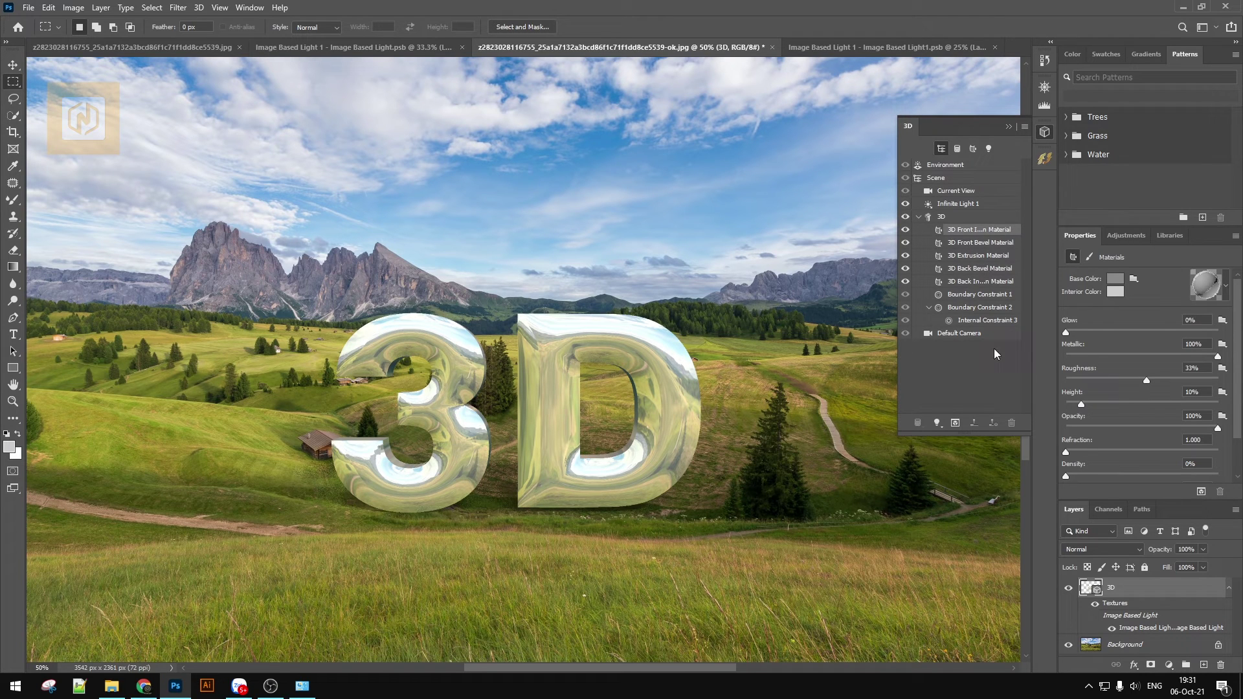
# Step: Review the inflation, bevel and extrusion materials, confirming 100% metallic and 33% roughness
pyautogui.click(967, 243)
pyautogui.click(967, 258)
pyautogui.click(966, 230)
pyautogui.click(975, 257)
pyautogui.click(975, 282)
pyautogui.click(975, 258)
pyautogui.click(975, 231)
pyautogui.click(977, 255)
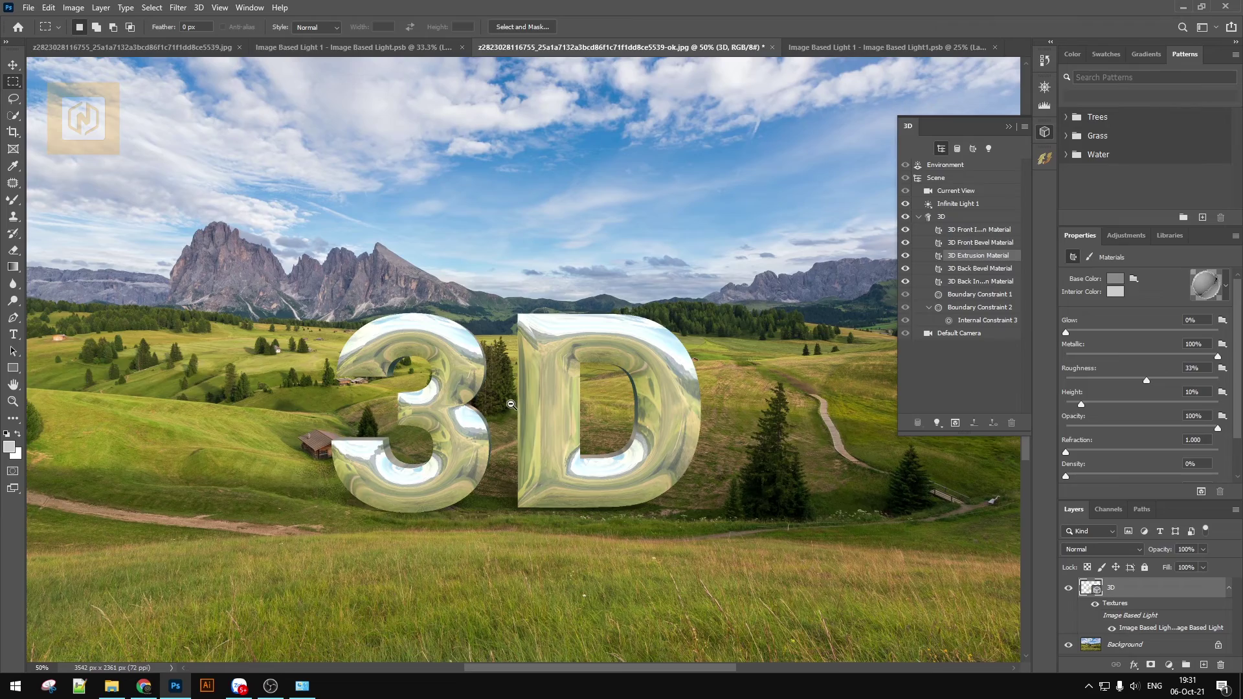
pyautogui.hotkey('ctrl', '-')
pyautogui.hotkey('ctrl', '+')
pyautogui.hotkey('ctrl', '-')
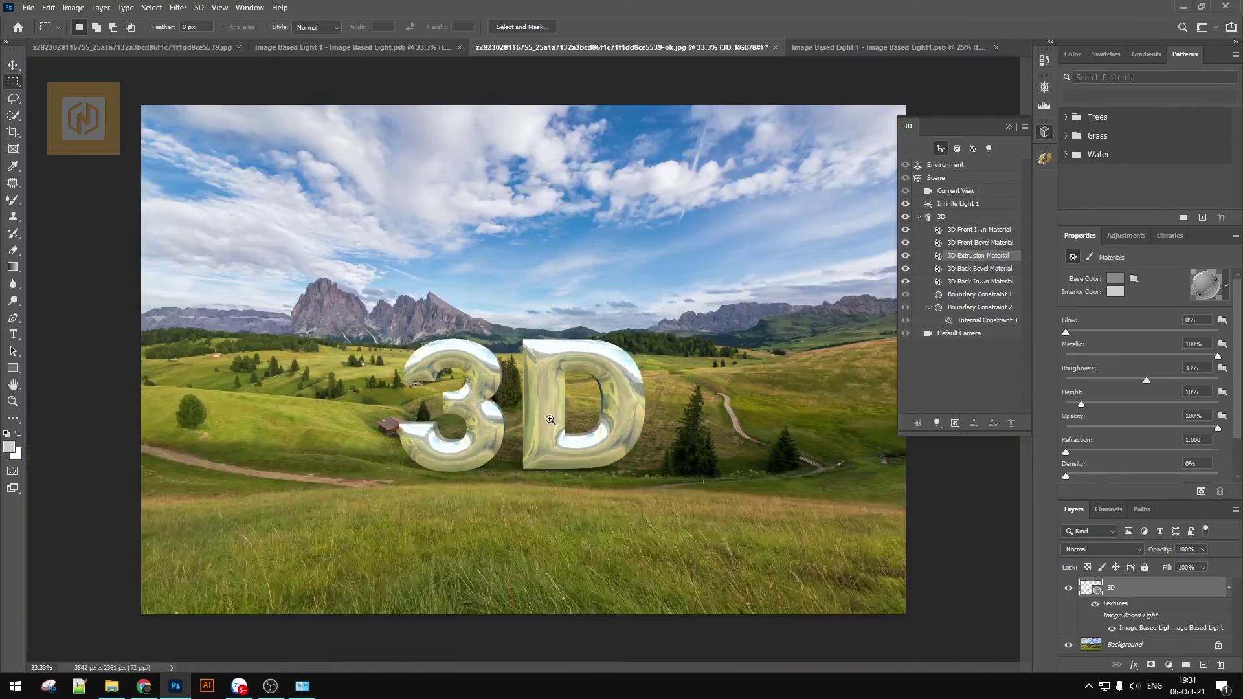
# Step: Marquee the area around the 3D text and render it at final quality
pyautogui.hotkey('ctrl', '+')
pyautogui.moveTo(315, 268); pyautogui.dragTo(711, 524)
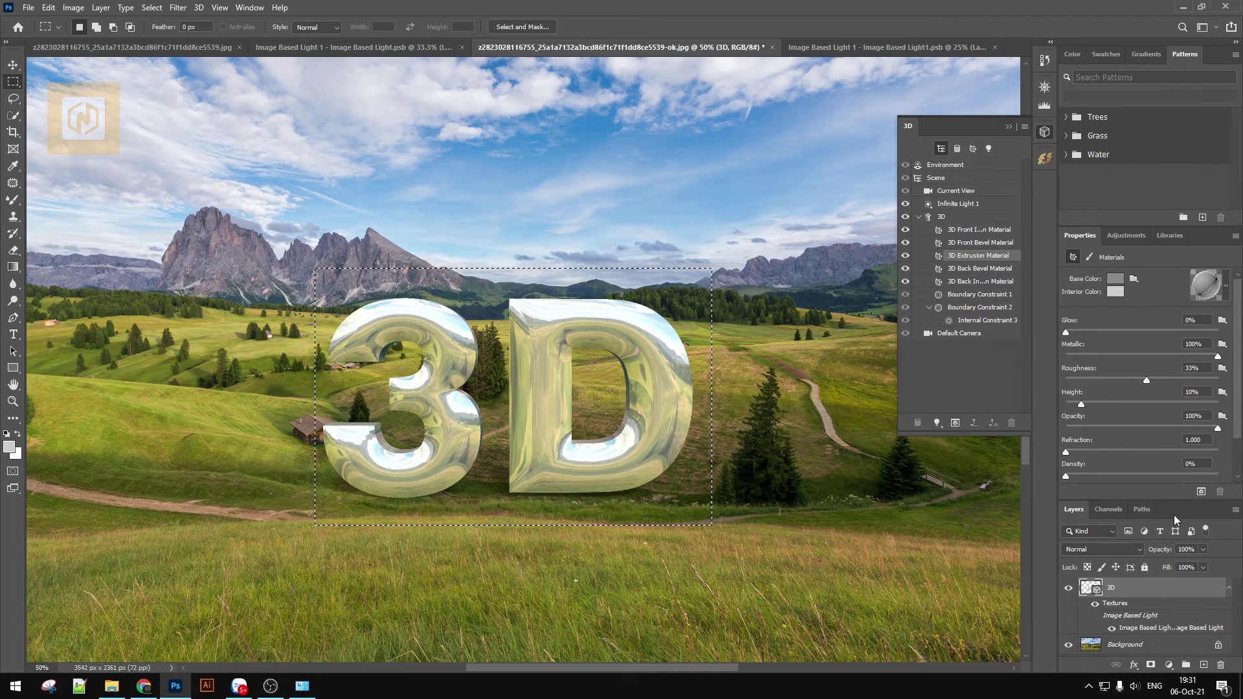
pyautogui.click(1201, 491)
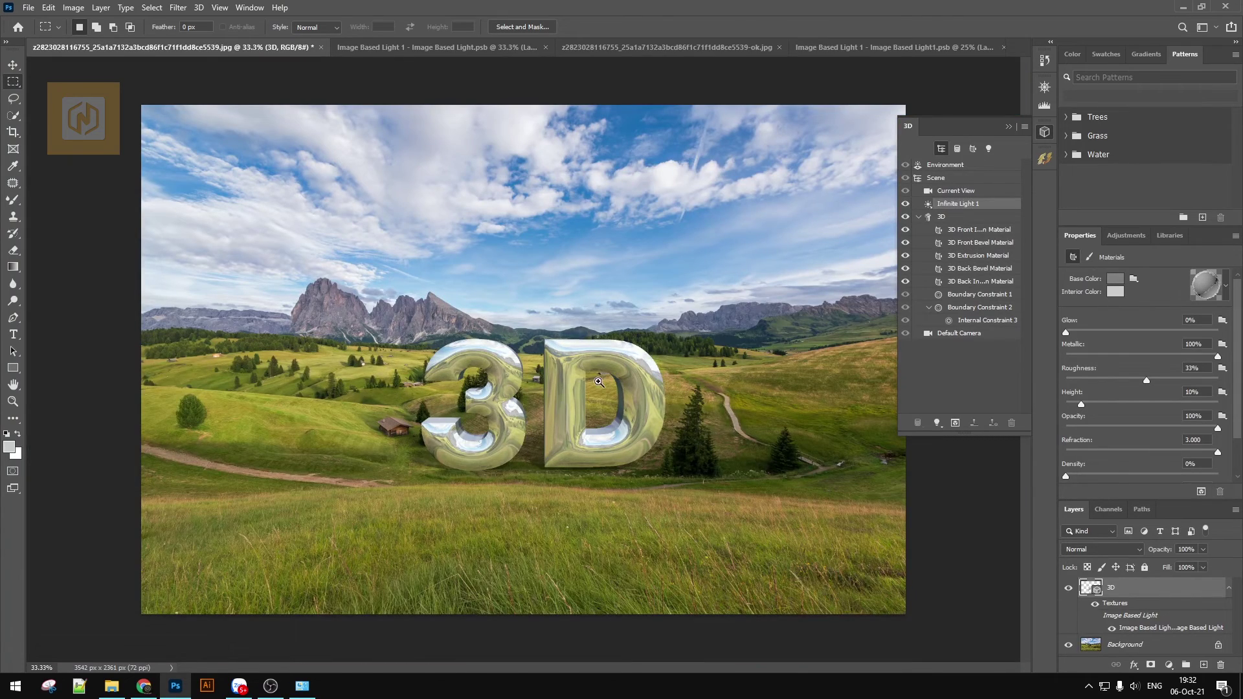
pyautogui.scroll(2, 595, 382)
pyautogui.scroll(-2, 566, 400)
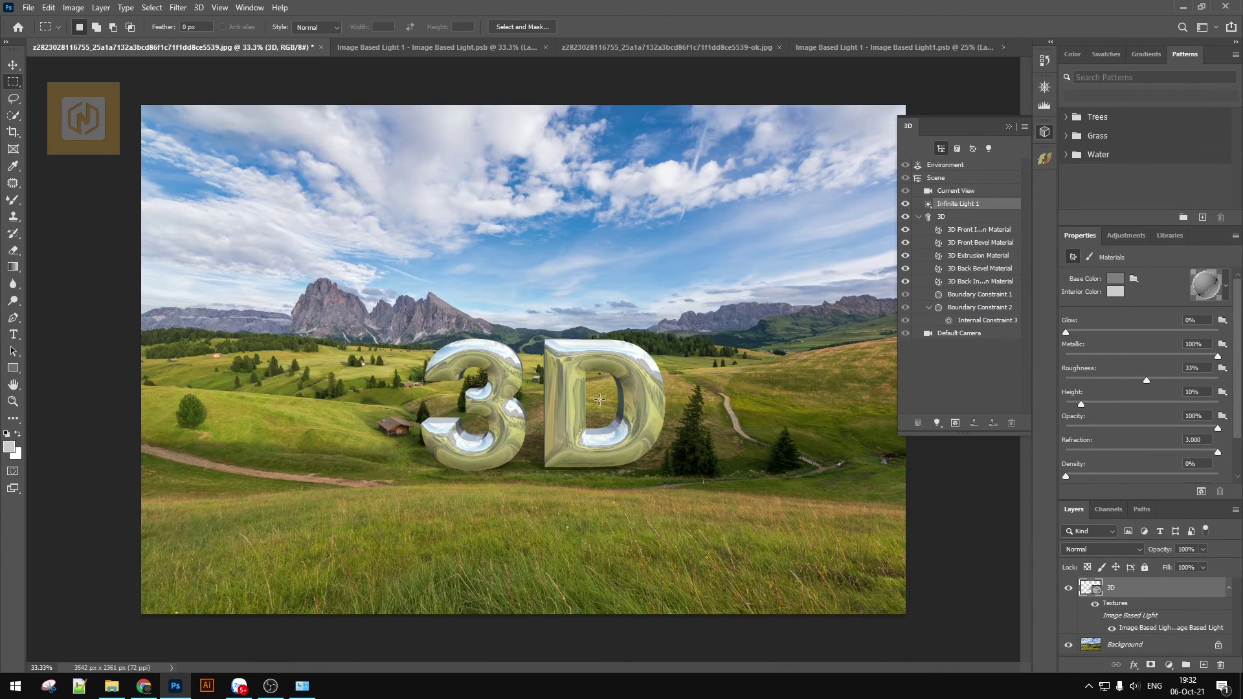